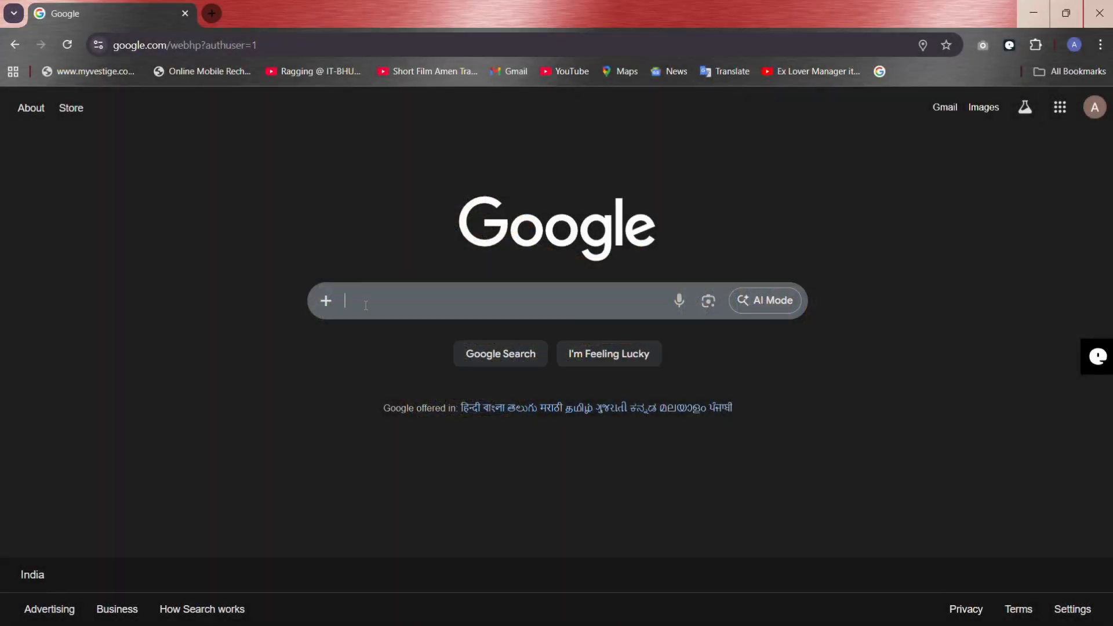
Step: Search Google for "canva" and open Canva's Free templates page from the results
left_click(366, 305)
type("c")
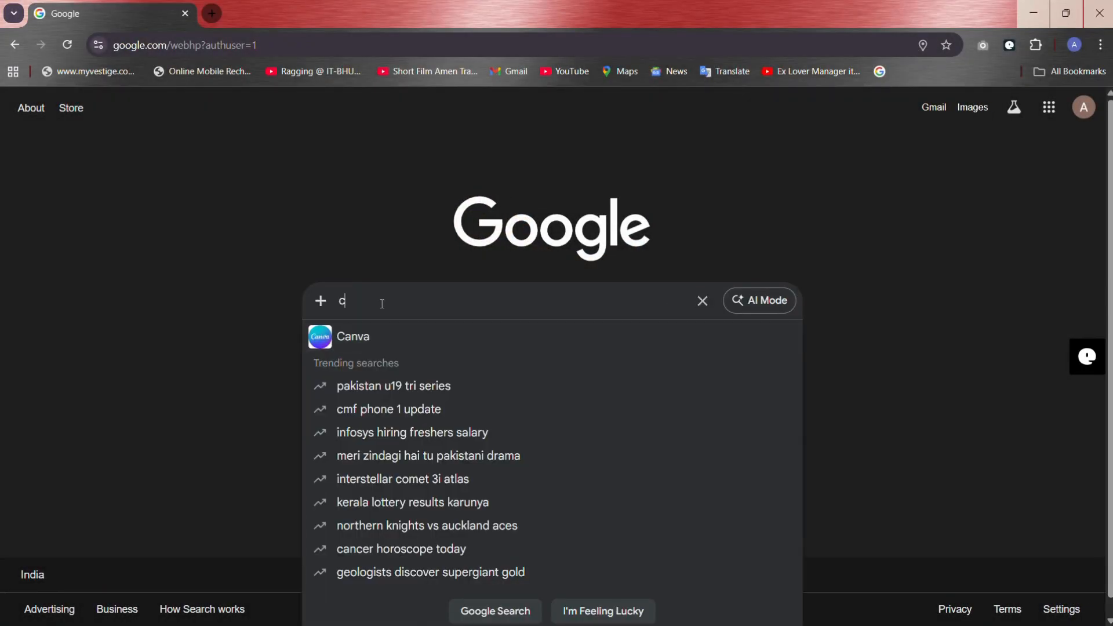
type("anva")
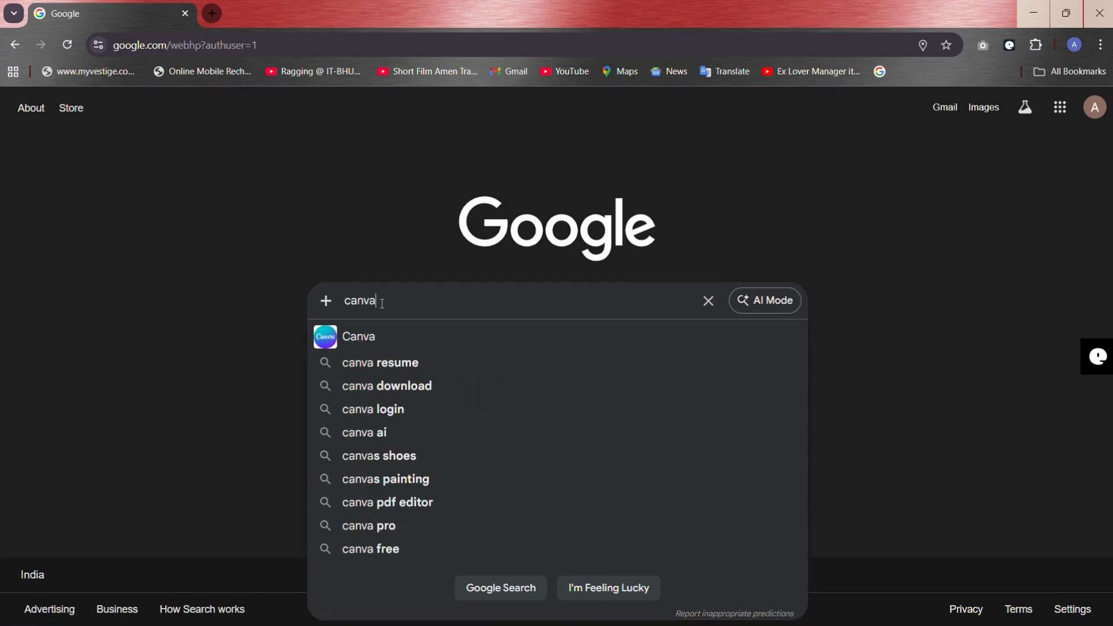
left_click(369, 331)
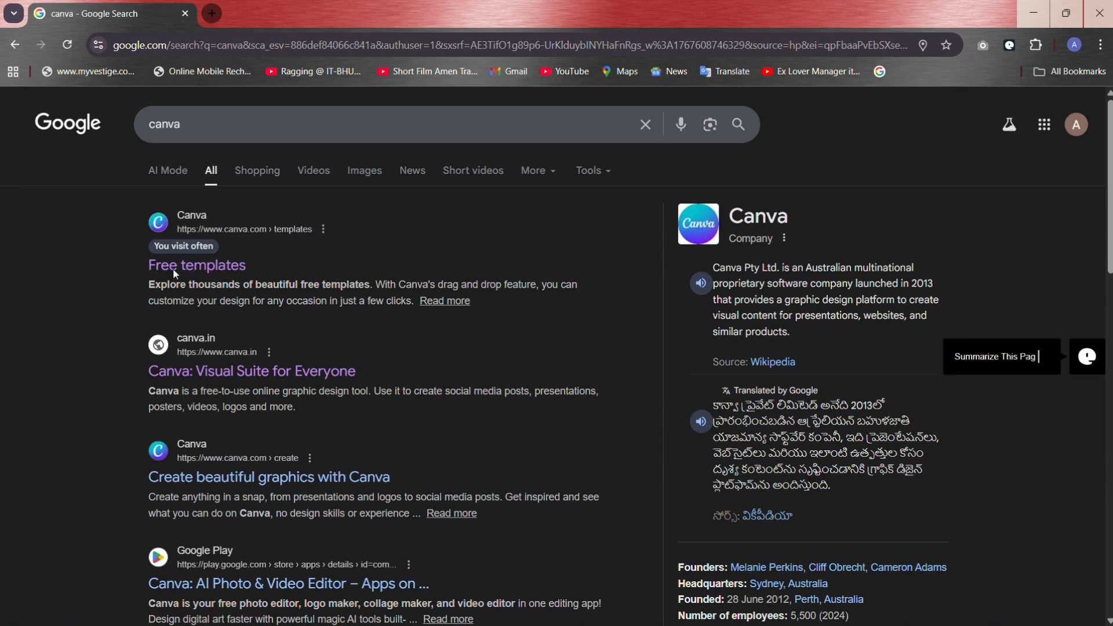
left_click(238, 266)
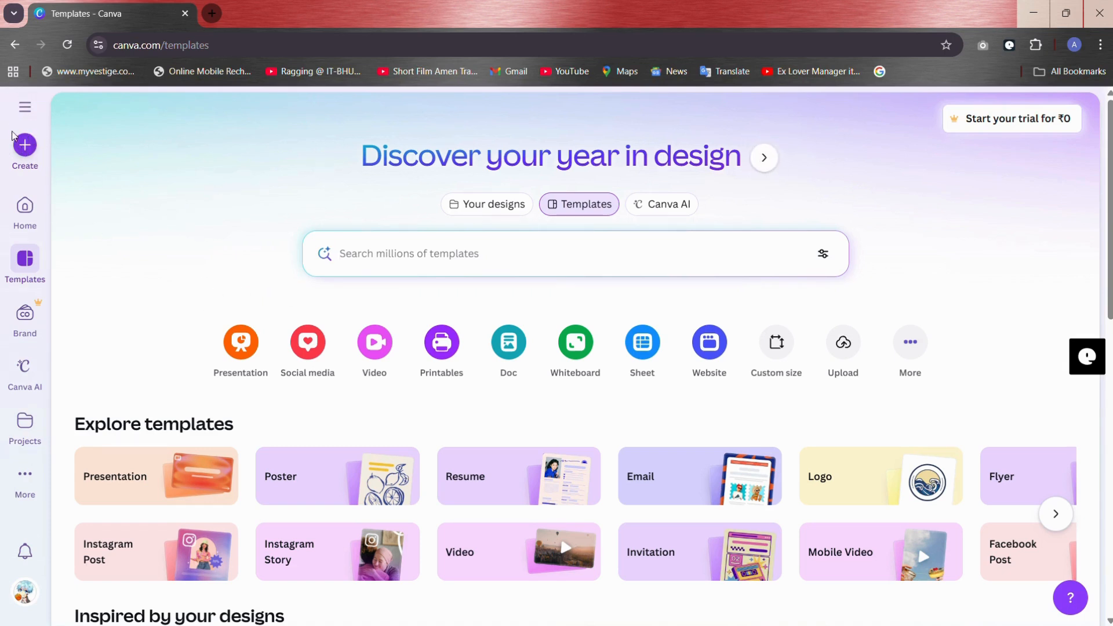
left_click(23, 149)
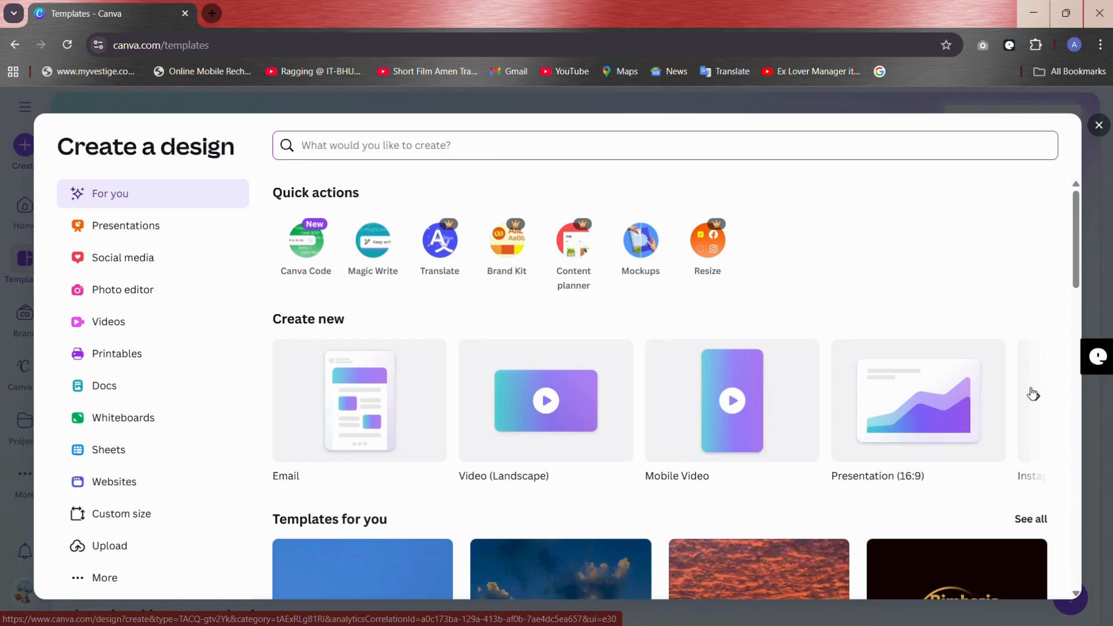
left_click(1037, 397)
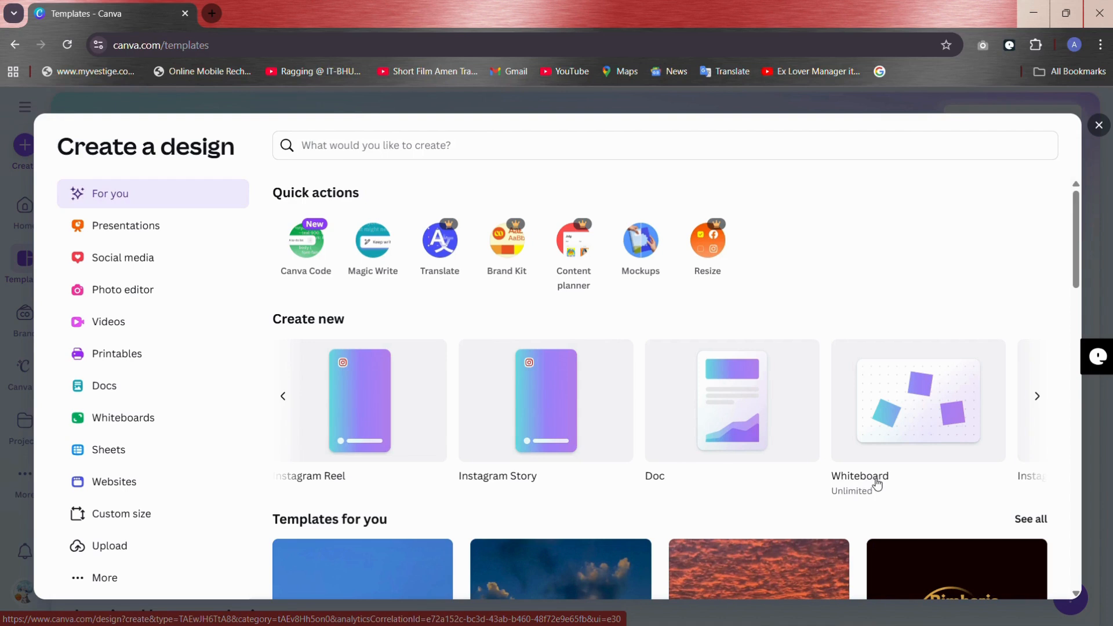
left_click(1037, 396)
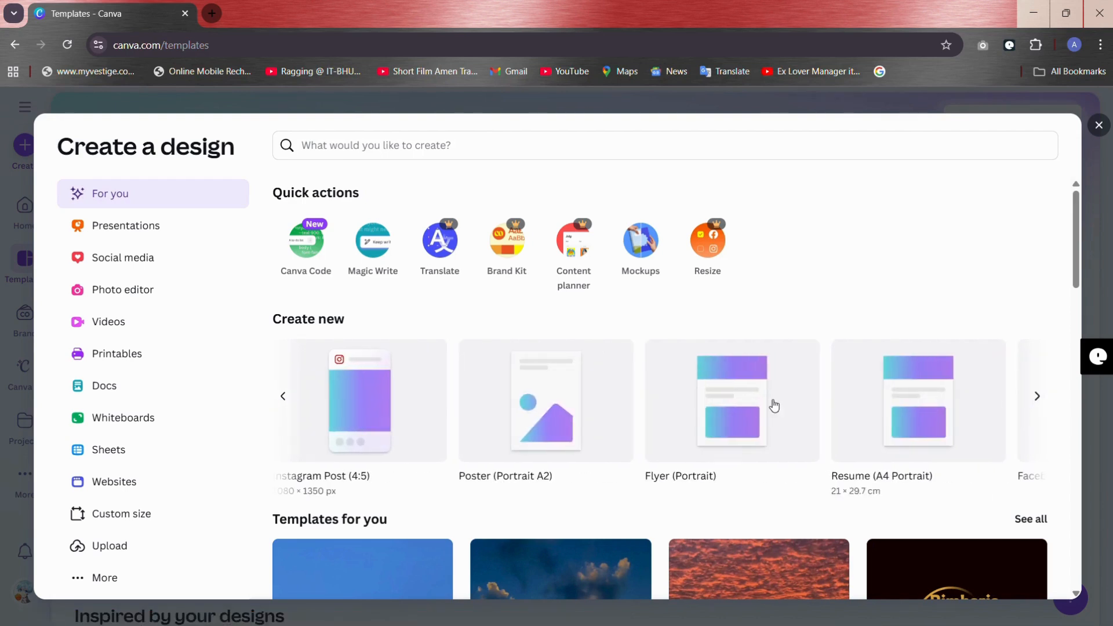
left_click(355, 408)
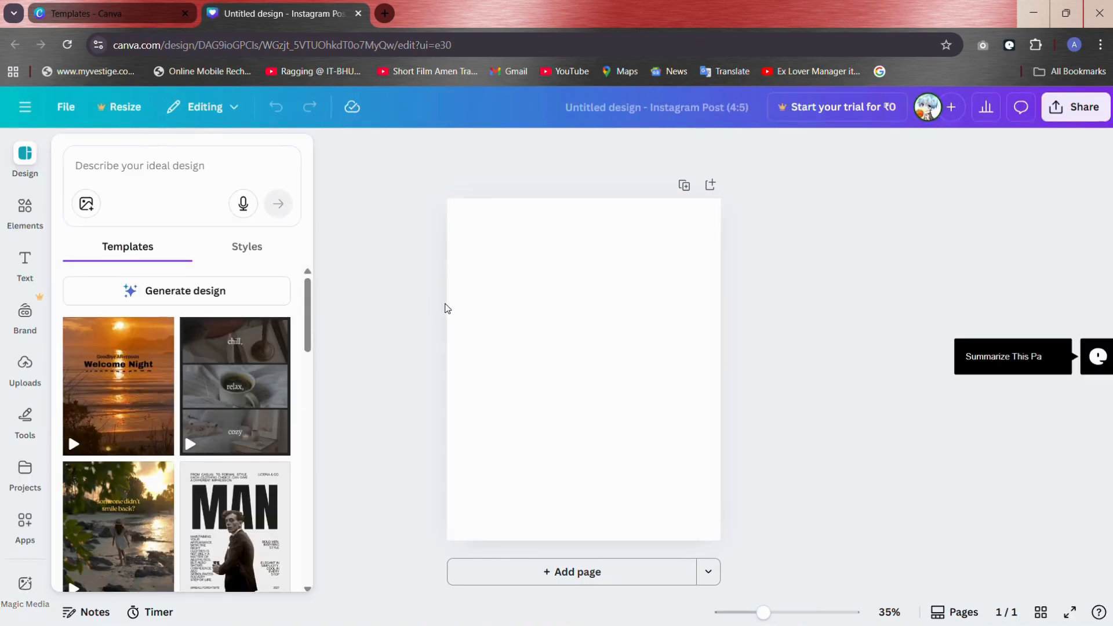
left_click(68, 45)
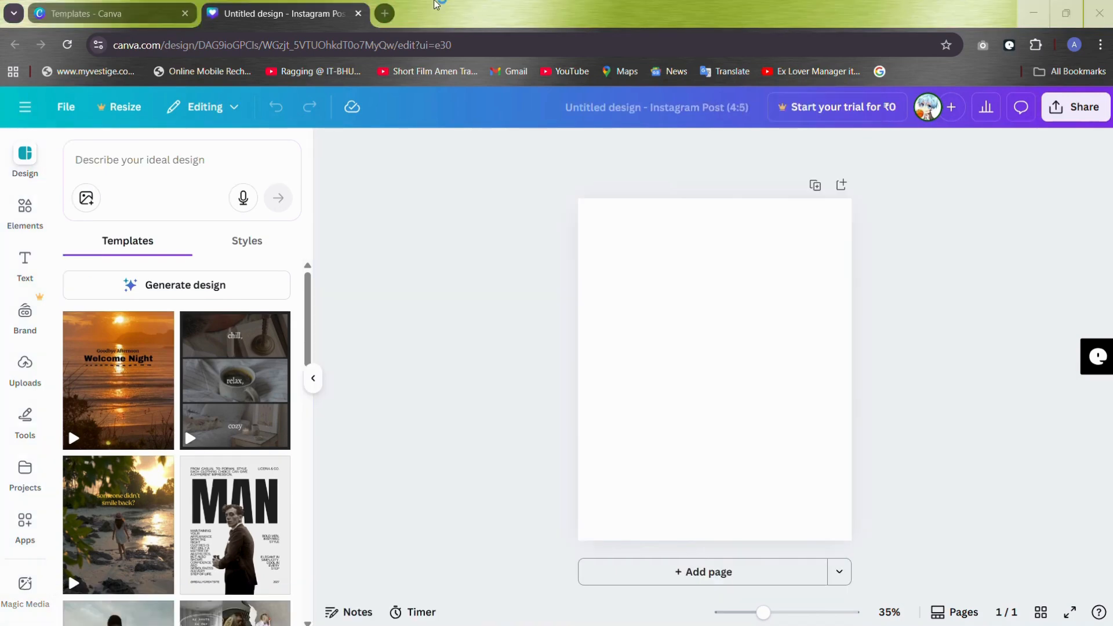
left_click(360, 14)
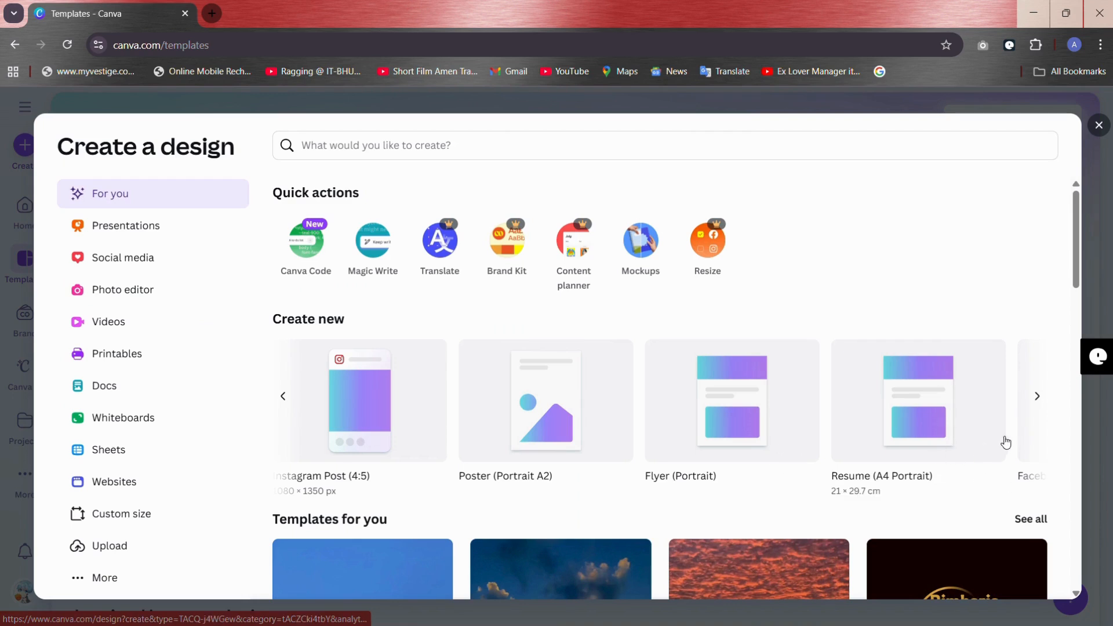
left_click(1038, 400)
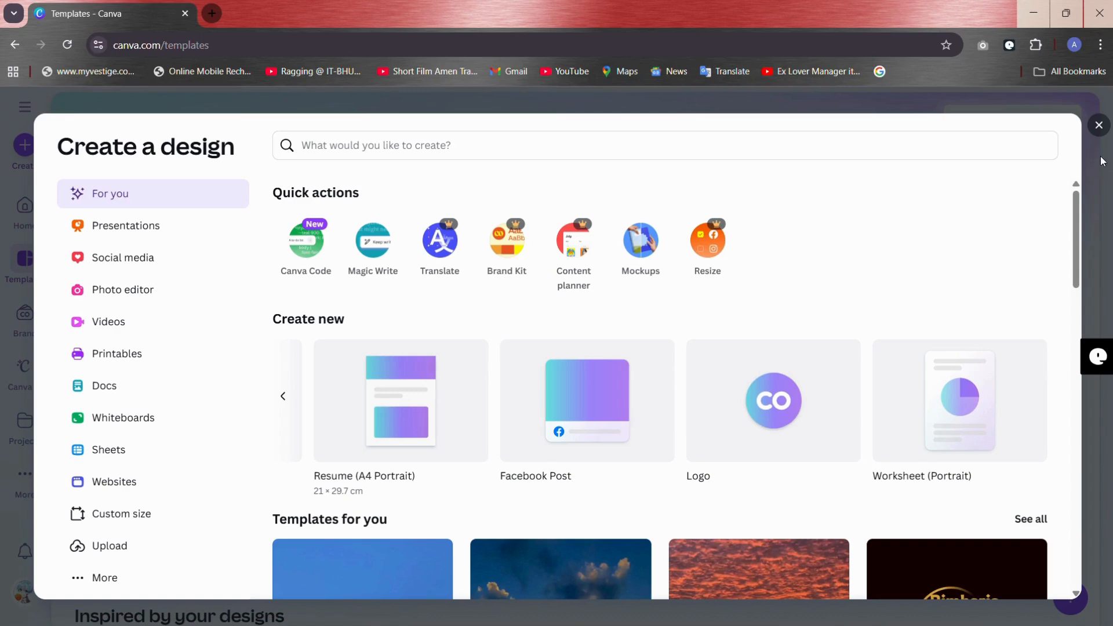
left_click(1099, 125)
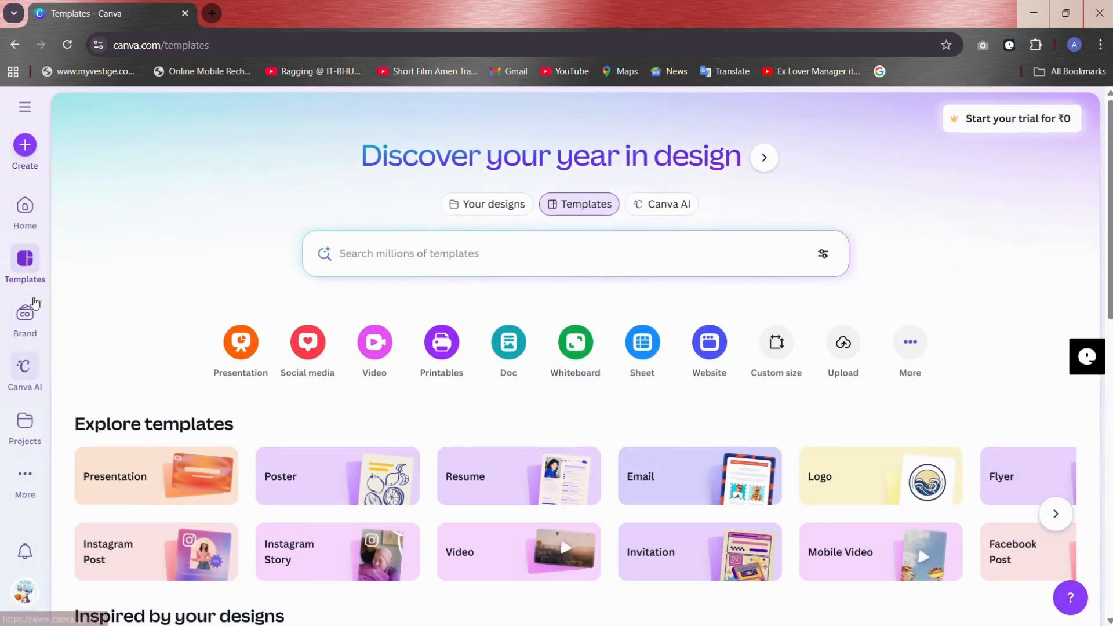
Step: Create a new blank Video (Landscape) design
left_click(29, 152)
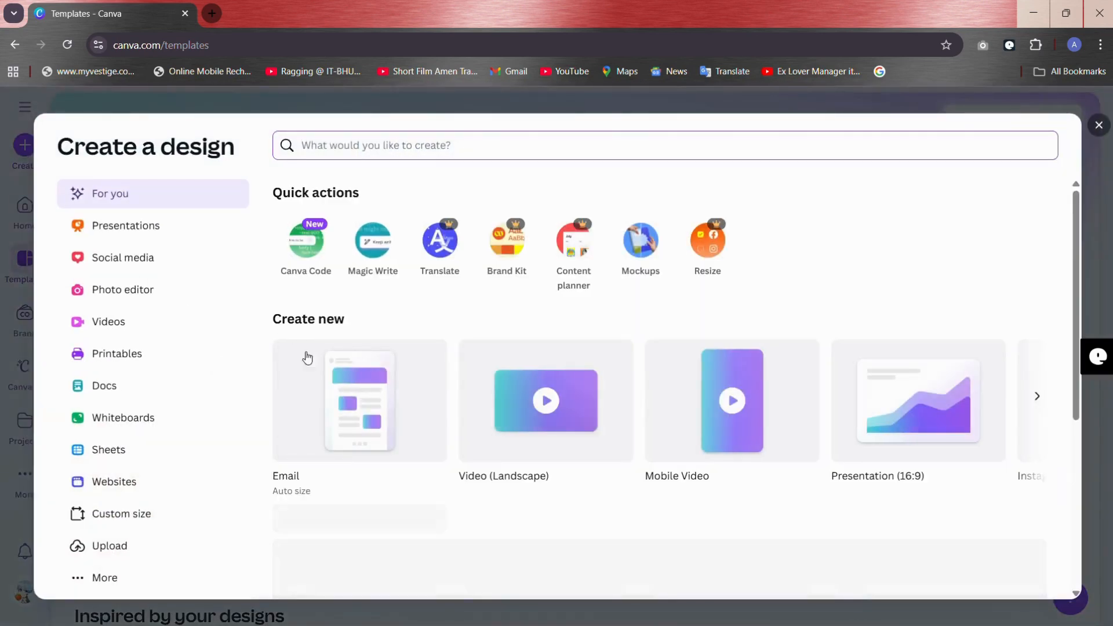
left_click(537, 427)
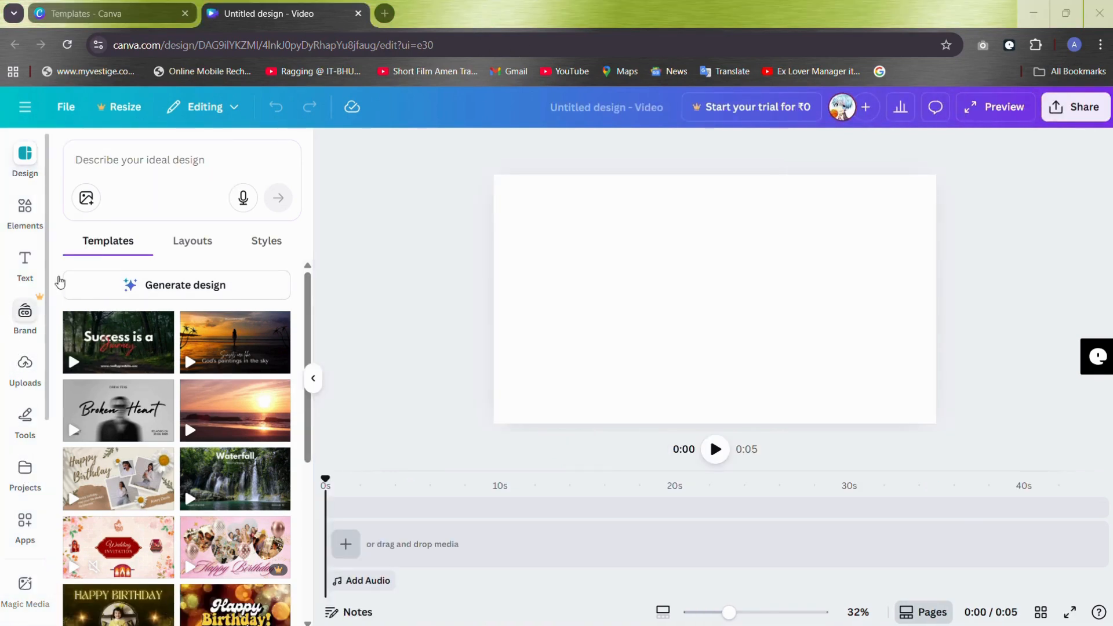
Step: Look through the existing designs in your projects, then return to the video design templates
left_click(25, 471)
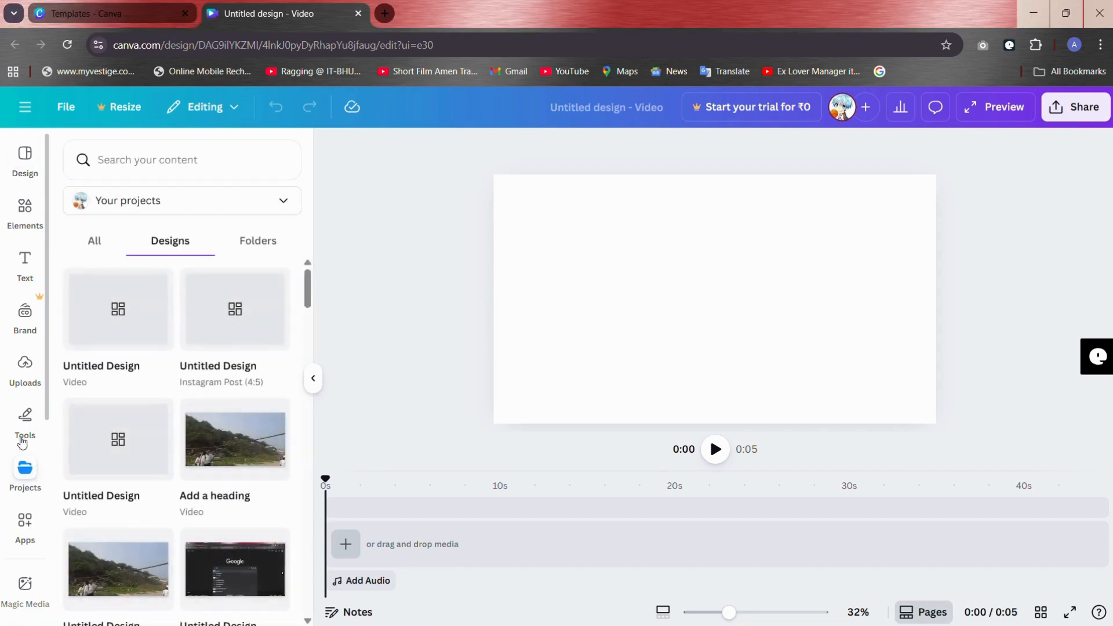
left_click(97, 241)
left_click(171, 248)
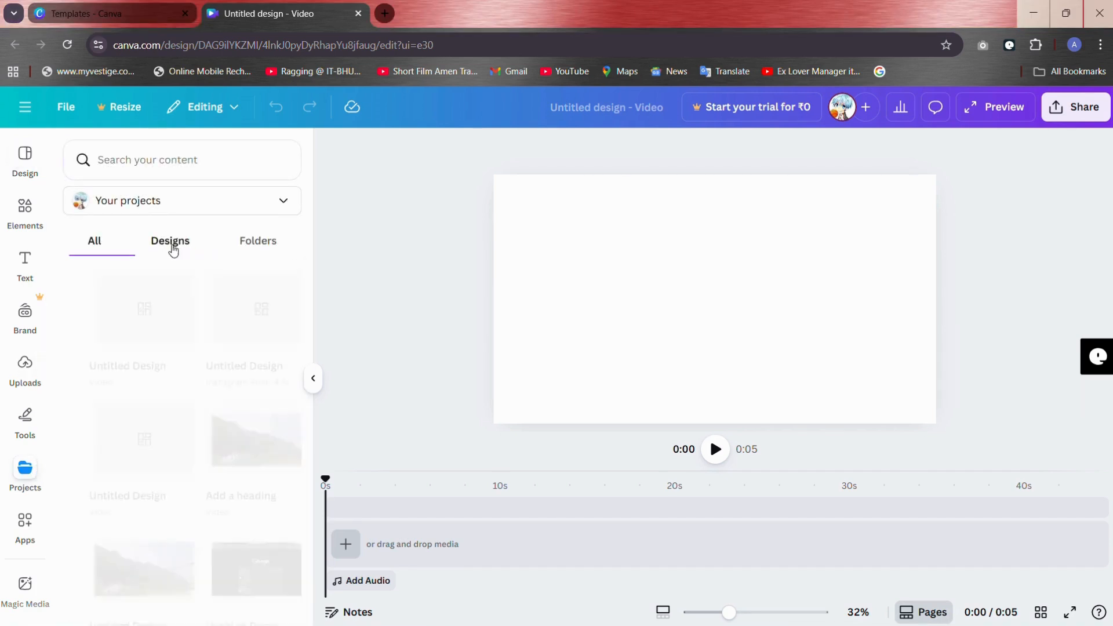
scroll(181, 443, "down", 5)
scroll(181, 444, "up", 3)
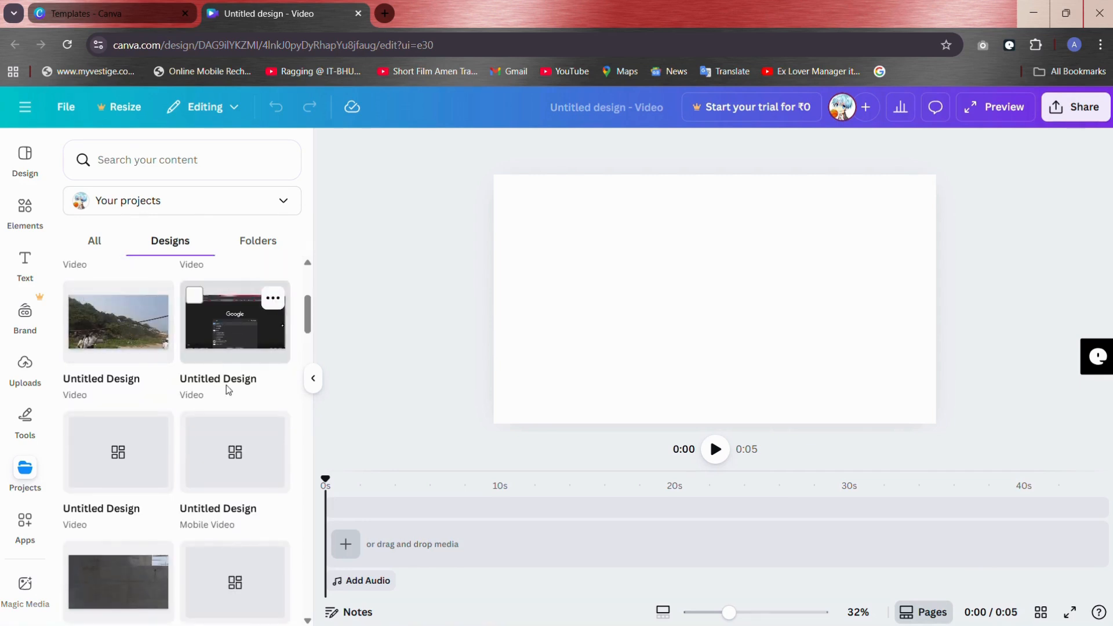
scroll(162, 491, "down", 3)
scroll(162, 494, "down", 5)
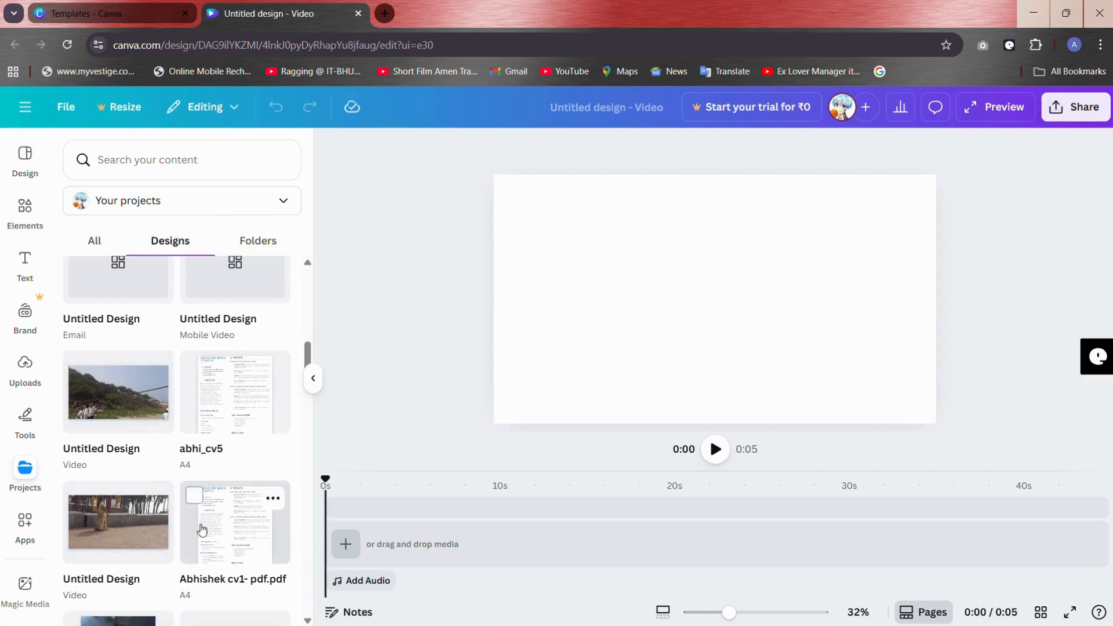
scroll(162, 448, "down", 7)
scroll(162, 448, "down", 2)
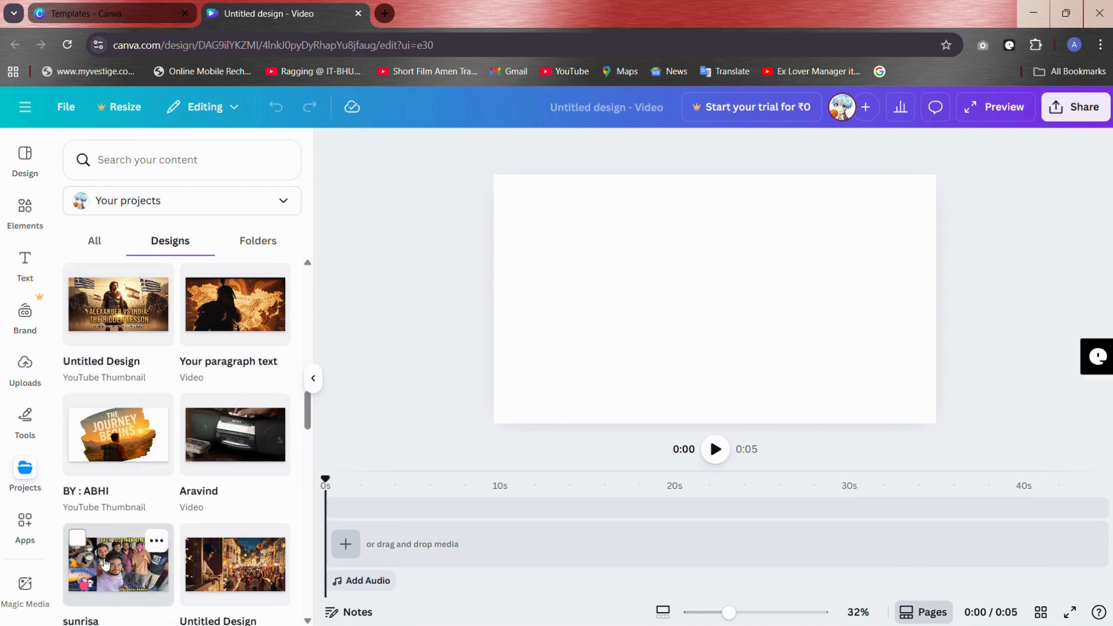
scroll(102, 565, "down", 2)
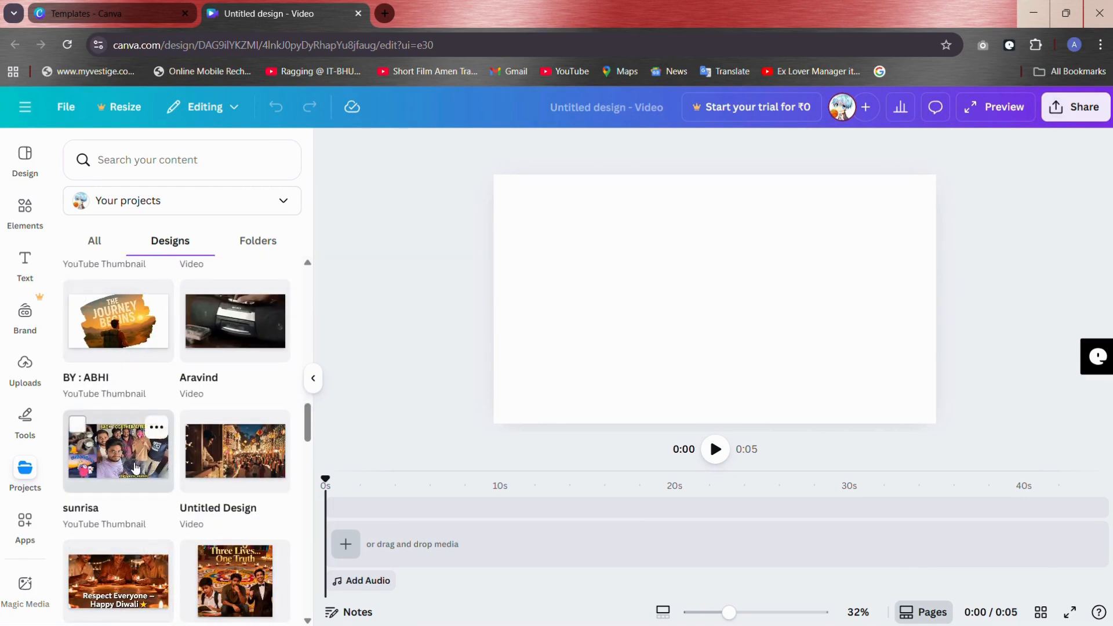
scroll(225, 461, "down", 3)
scroll(226, 461, "down", 6)
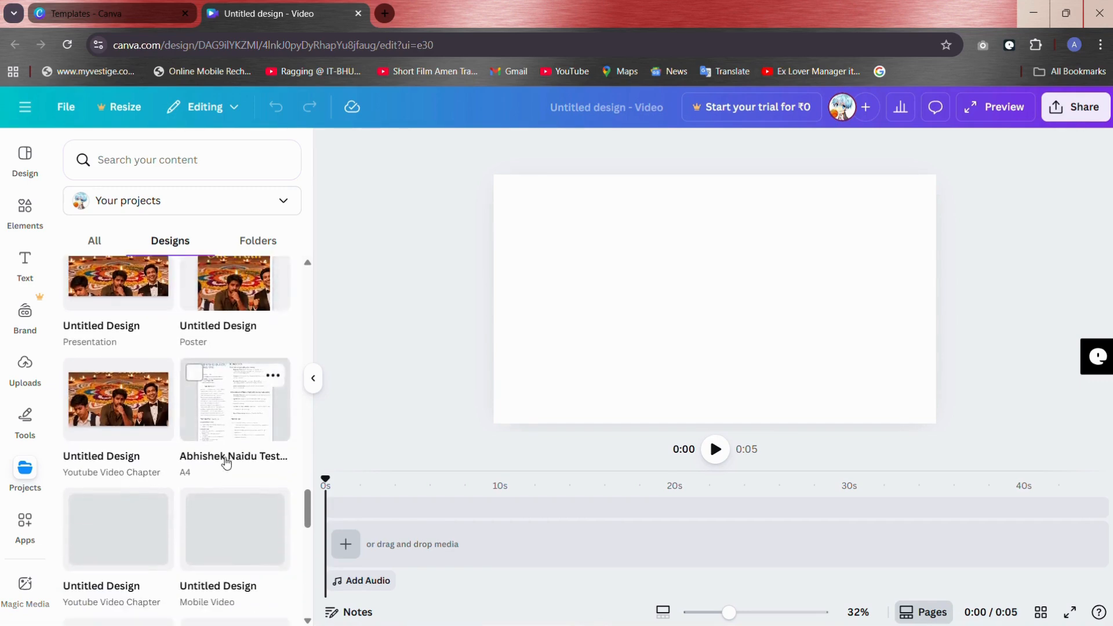
scroll(226, 460, "up", 8)
scroll(226, 462, "up", 13)
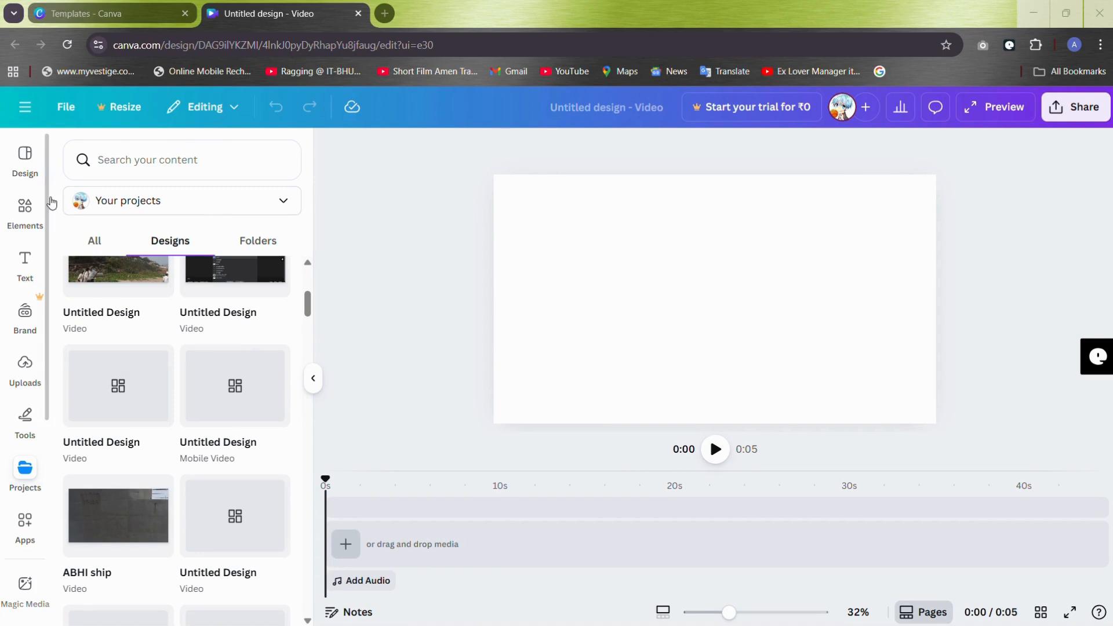
left_click(32, 158)
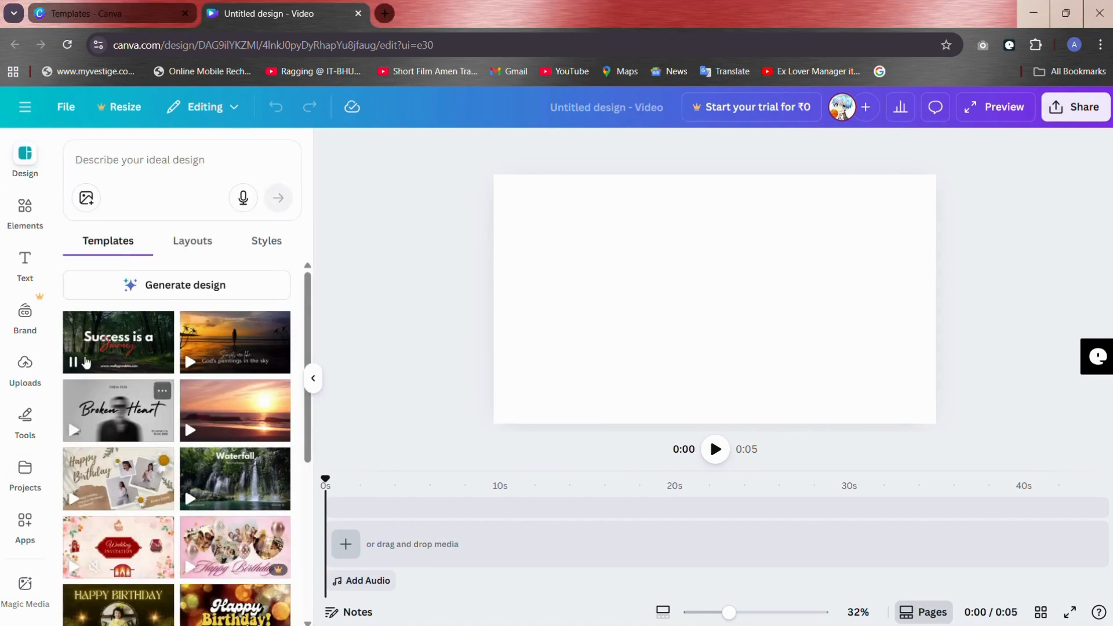
Step: Show the uploaded videos and check the Screen Recordings folder for a file to upload, cancelling without choosing one
left_click(25, 365)
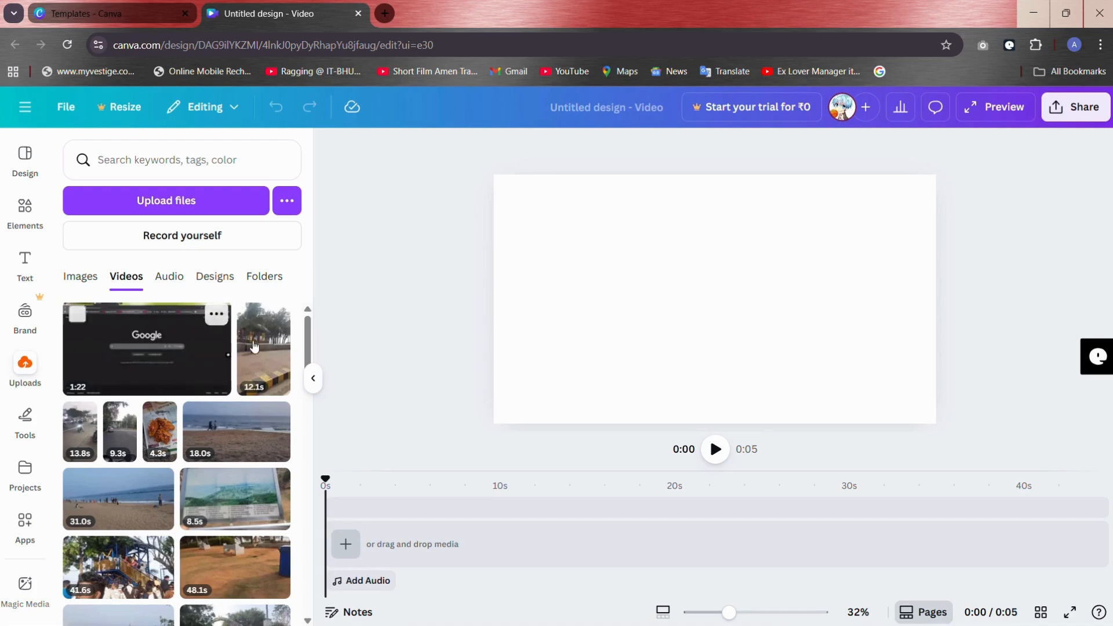
left_click(492, 11)
left_click(174, 197)
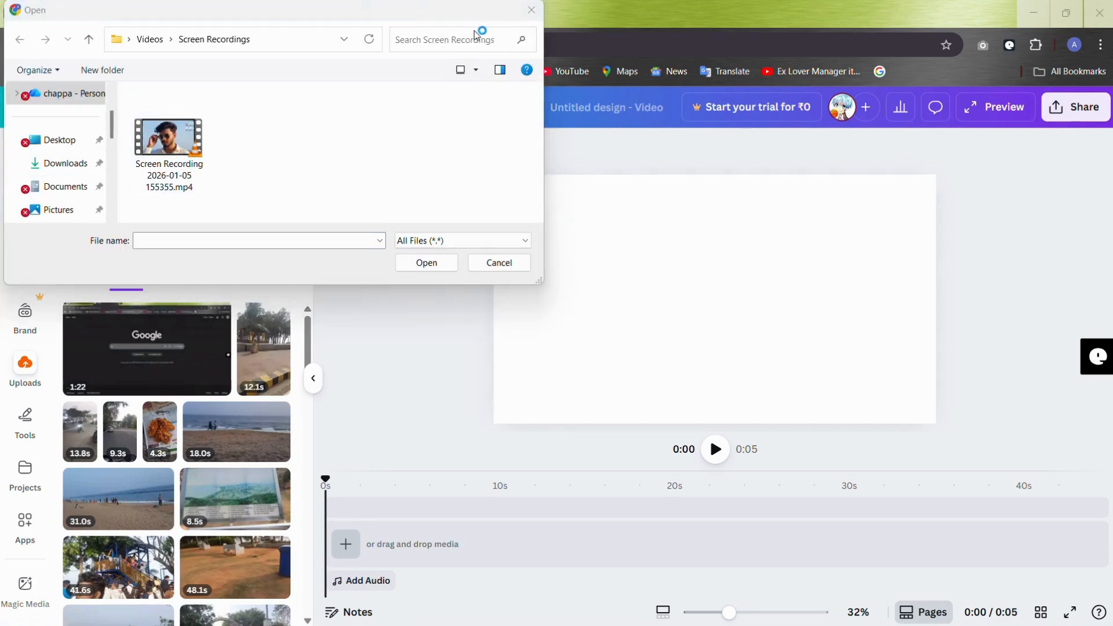
left_click(500, 262)
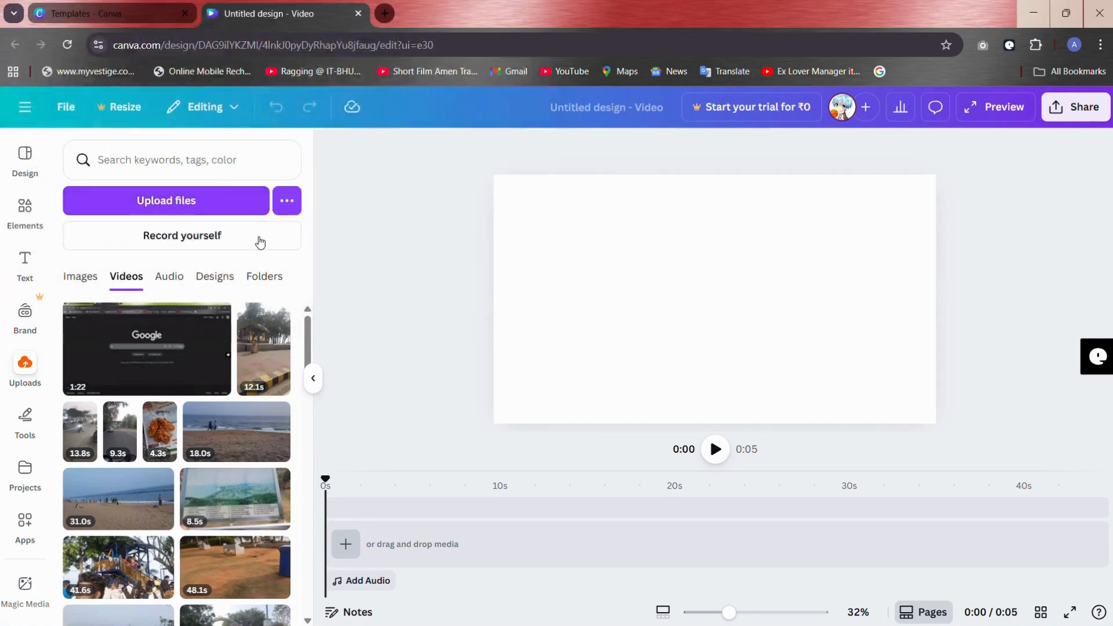
Step: Add the 14.7-second uploaded clip of the beached ship to the empty video timeline
scroll(164, 452, "down", 1)
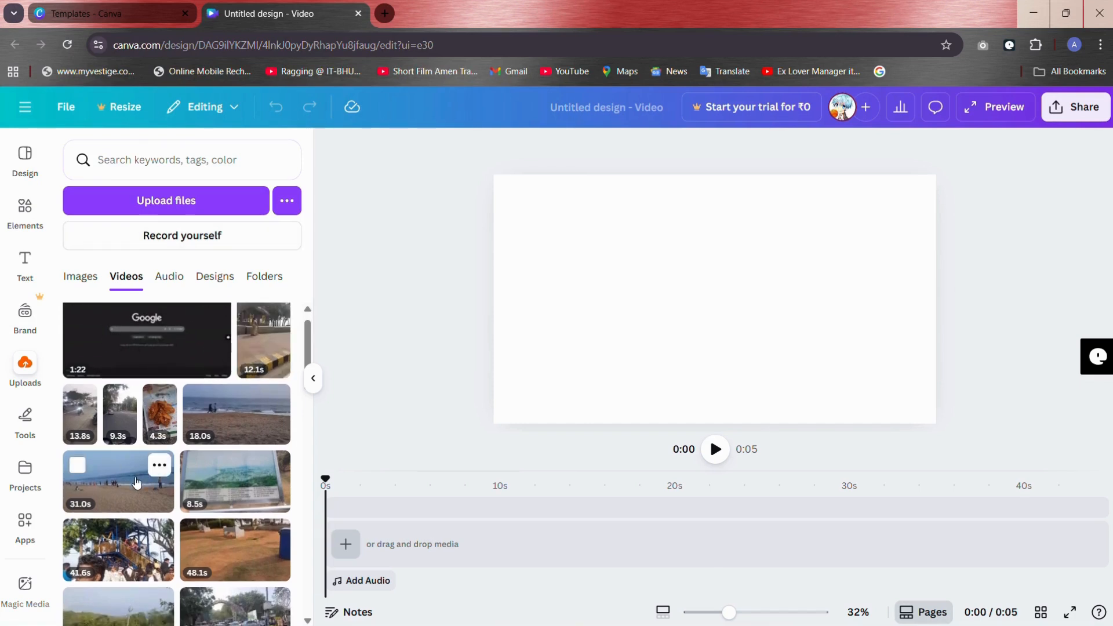
scroll(115, 434, "down", 1)
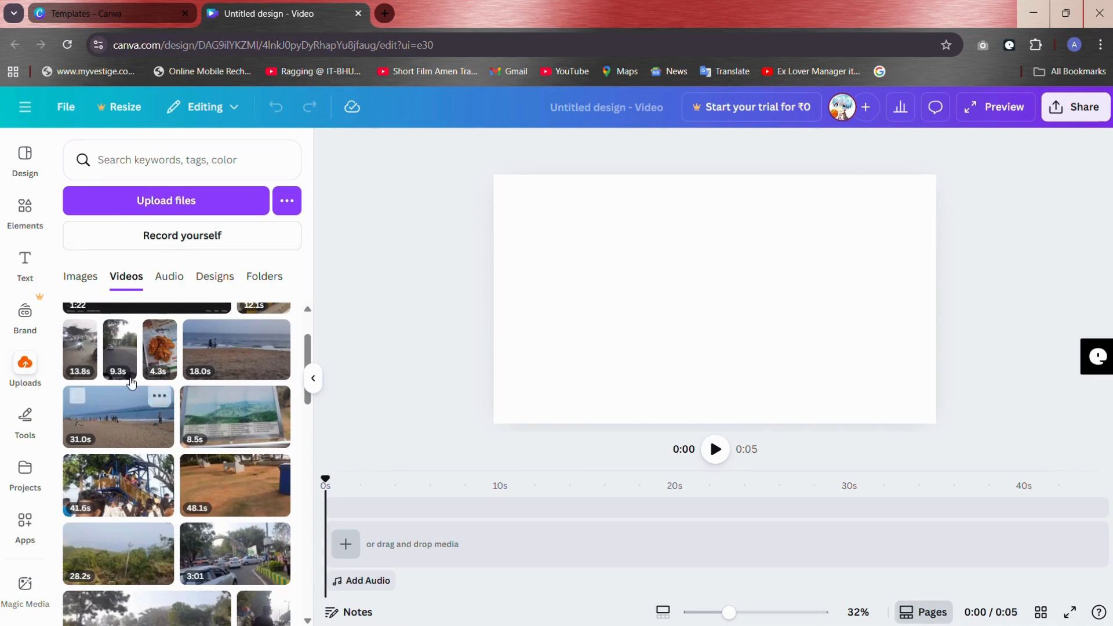
scroll(255, 539, "down", 1)
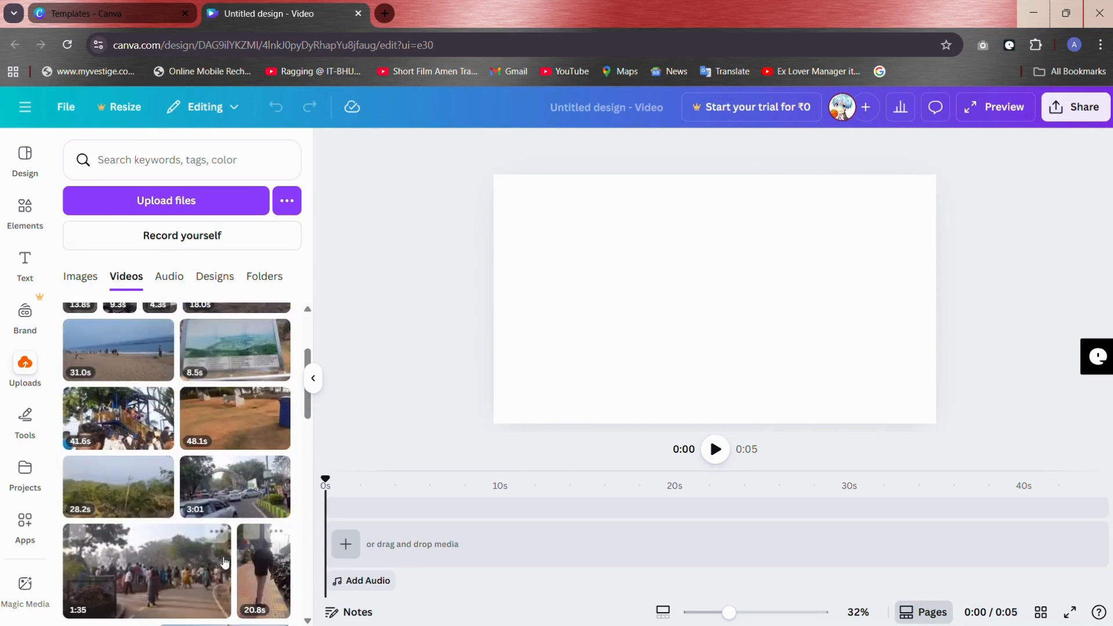
scroll(225, 563, "down", 2)
scroll(225, 563, "up", 2)
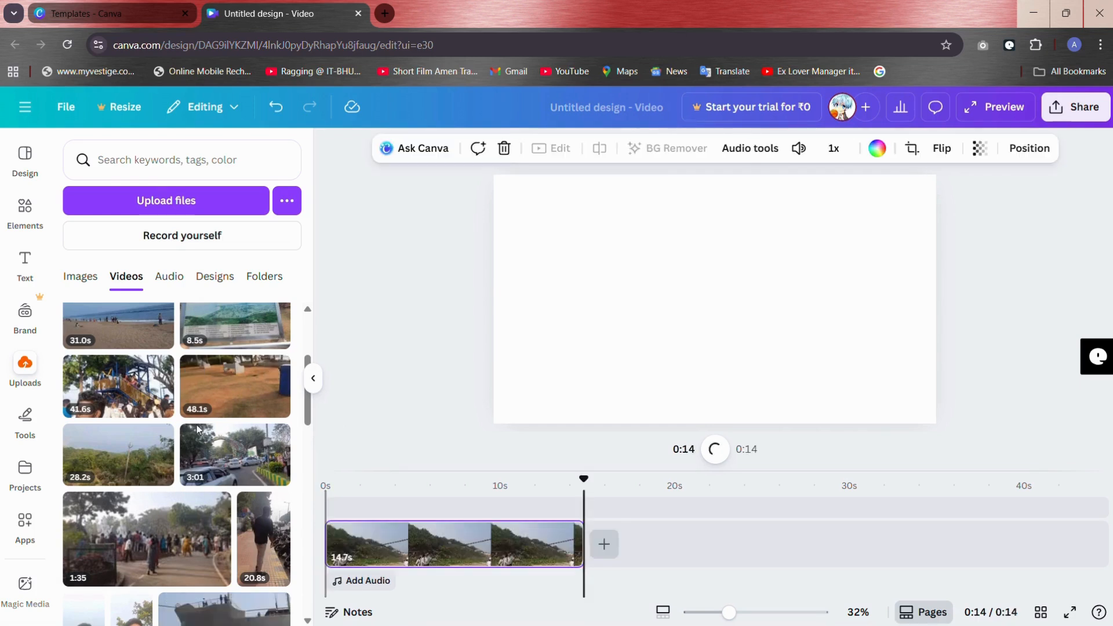
scroll(215, 458, "up", 1)
scroll(215, 458, "up", 2)
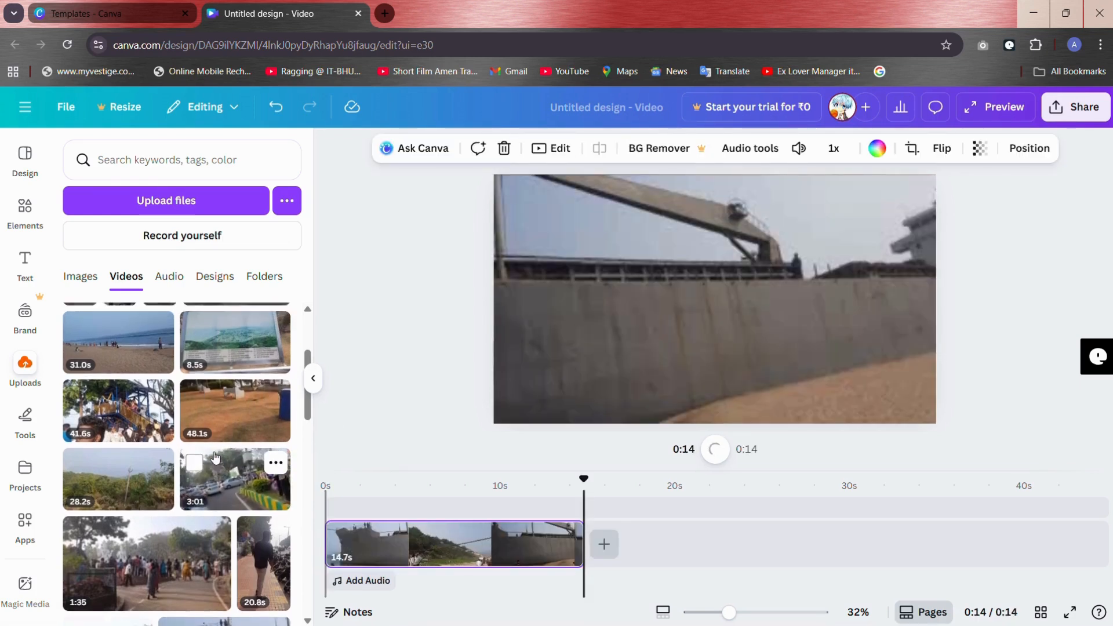
scroll(203, 507, "up", 1)
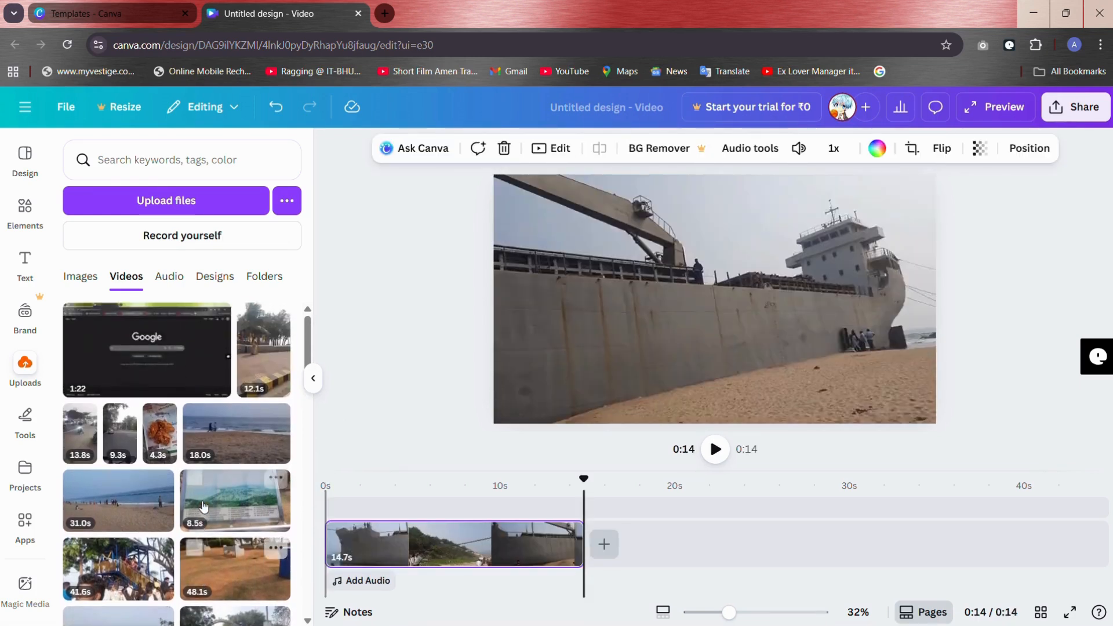
left_click(202, 425)
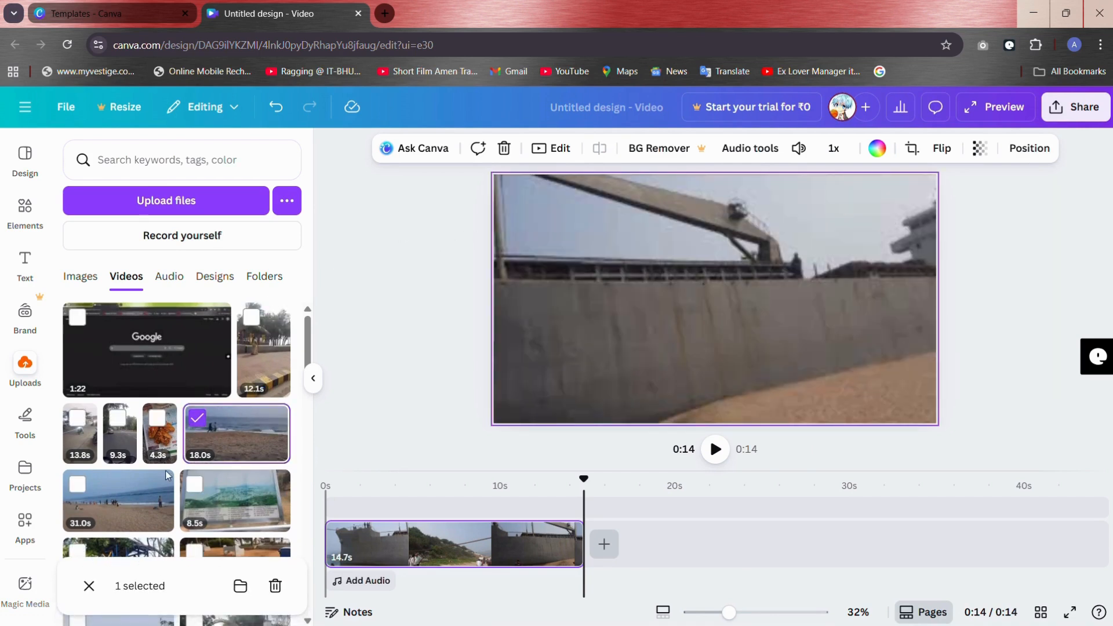
left_click(143, 498)
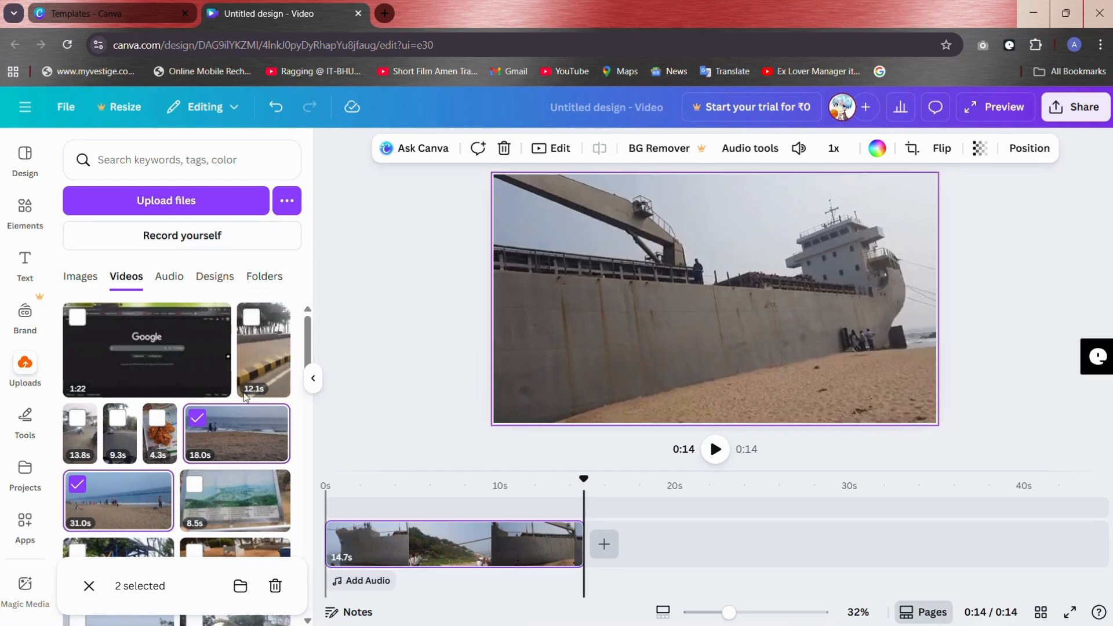
left_click(195, 413)
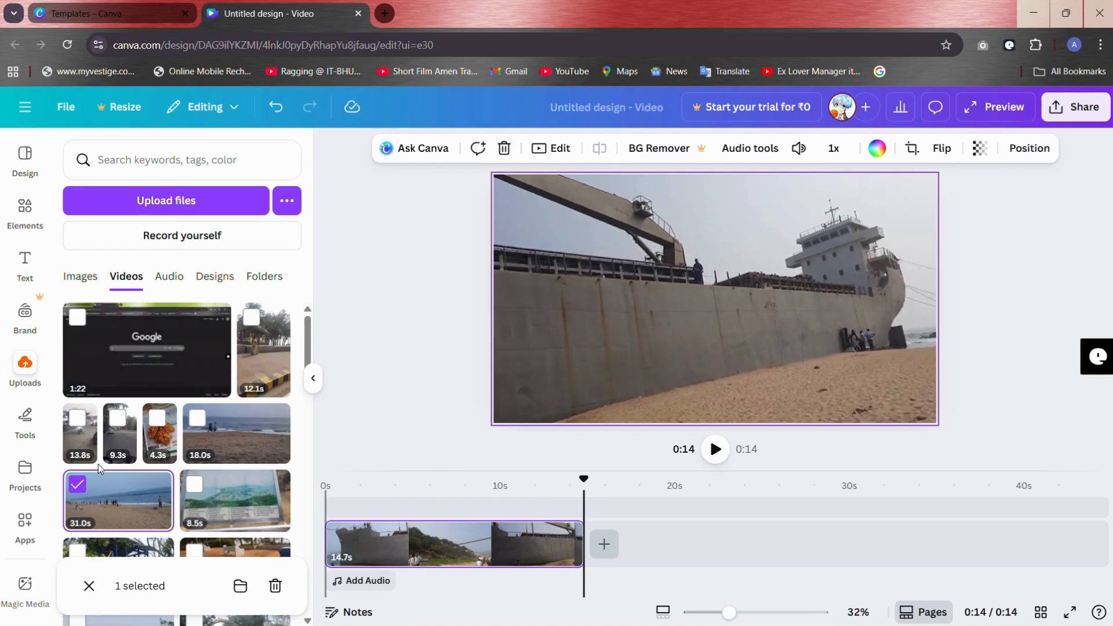
left_click(77, 484)
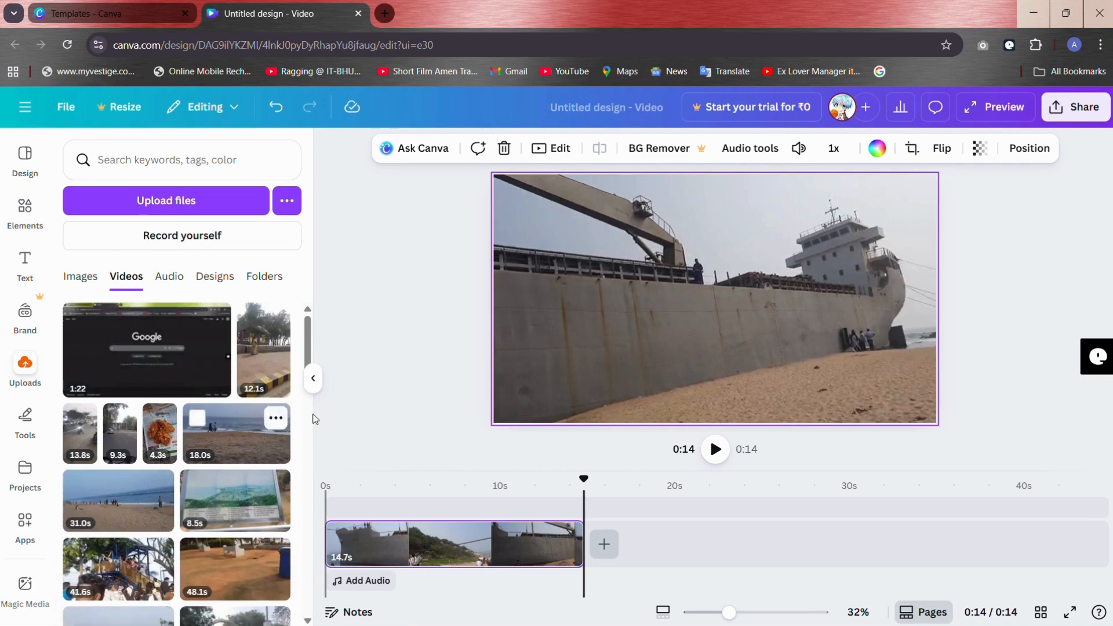
Step: Add the 18.0-second uploaded beach clip to the timeline behind the ship clip
left_click(373, 396)
left_click(268, 452)
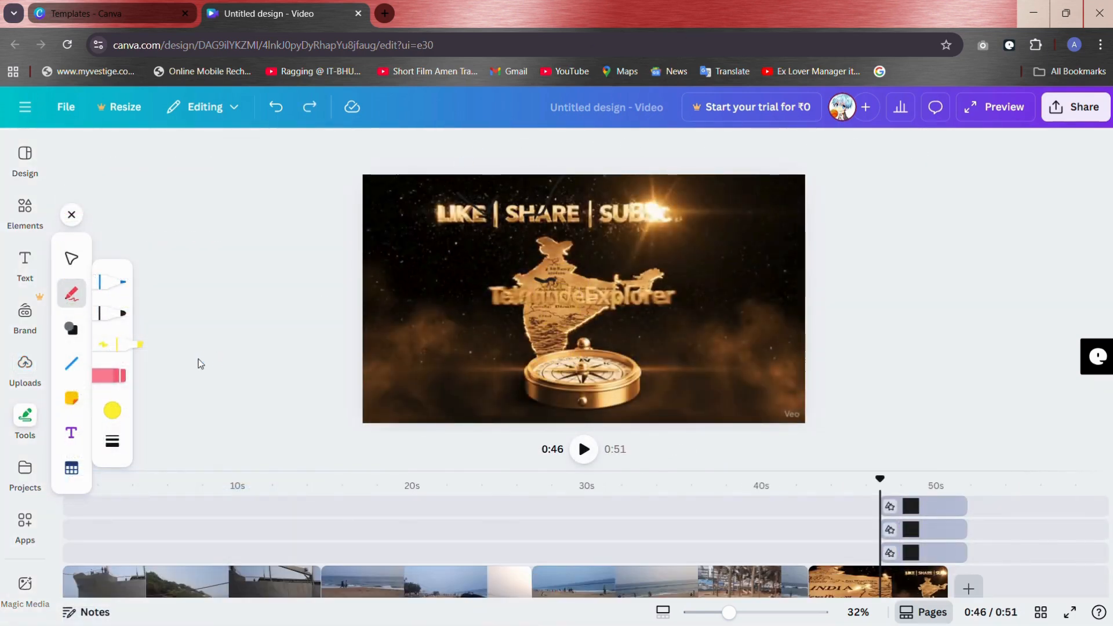
Step: Place a black square shape with the text "Like Share subscribe" over the beach footage at 0:29
left_click(76, 332)
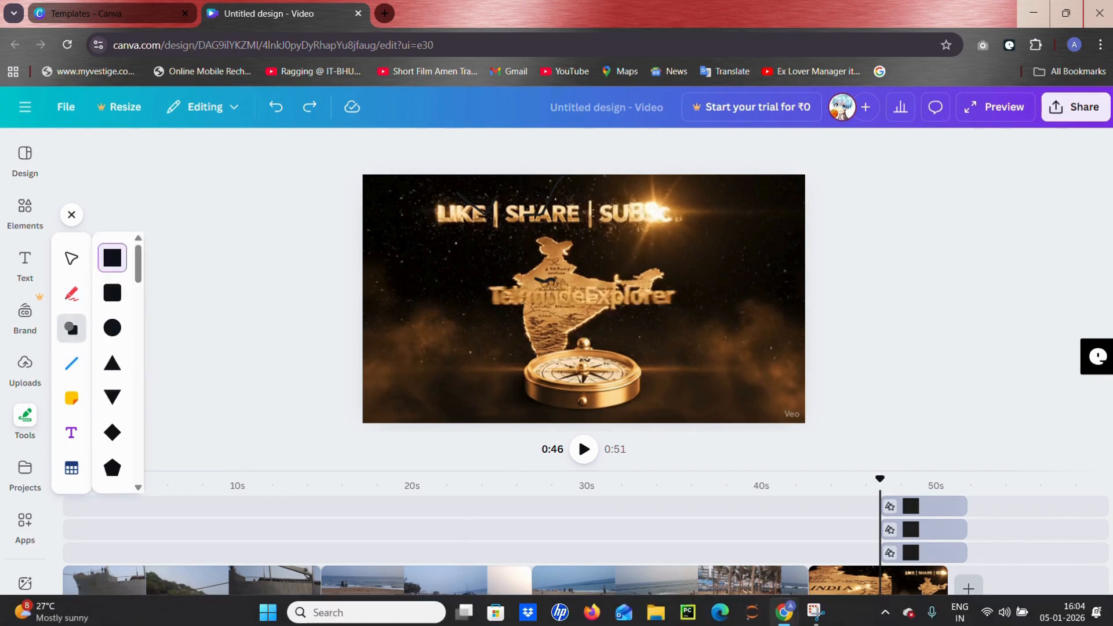
left_click(573, 580)
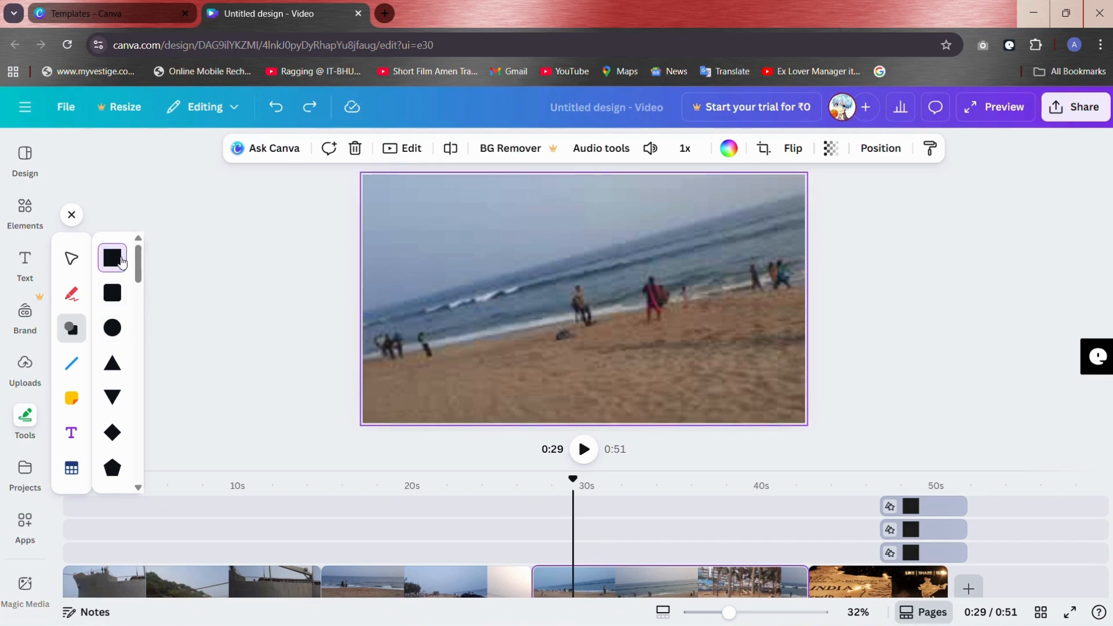
left_click(455, 230)
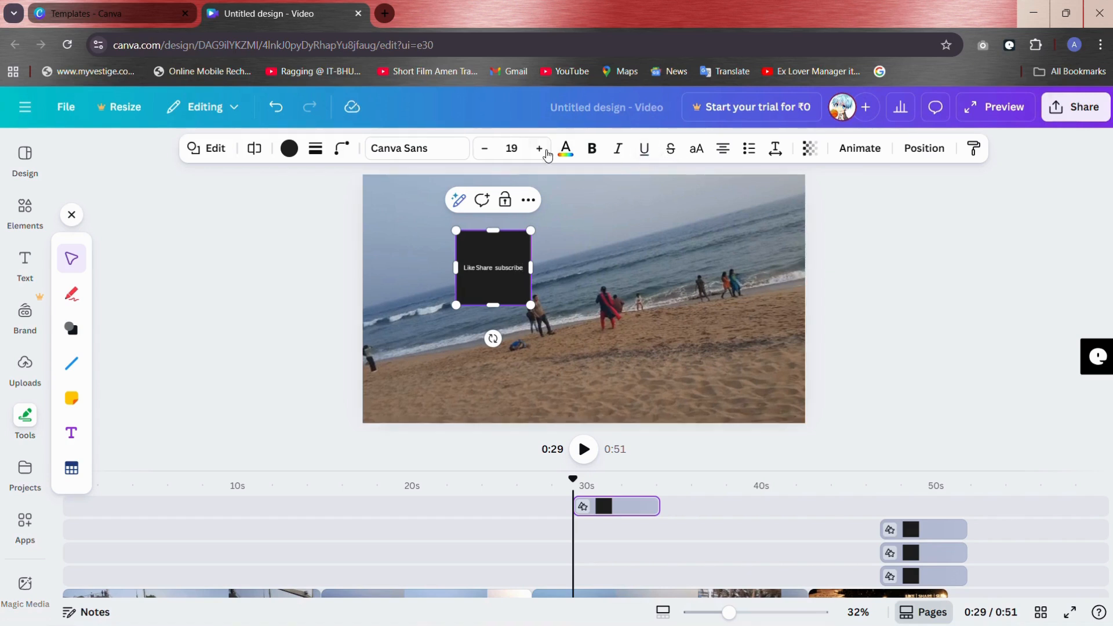
Step: Increase the square's text size to 38 and widen the shape rightward into a banner with its text on one line
left_click(545, 150)
left_click(545, 150)
left_click(546, 151)
left_click(546, 151)
left_click(545, 151)
left_click(546, 151)
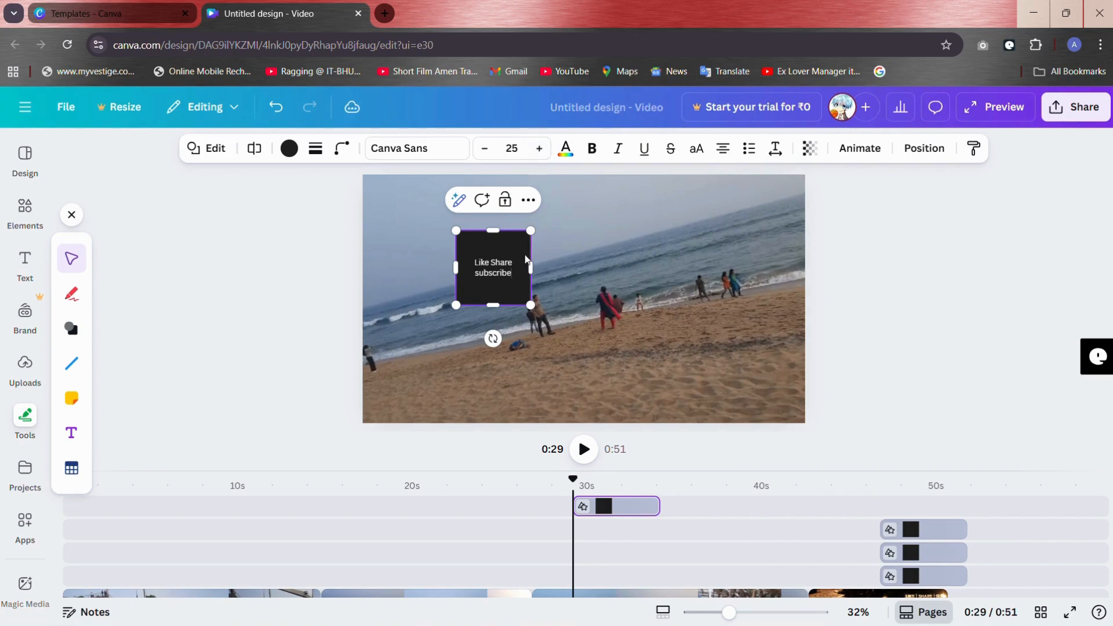
left_click(539, 148)
left_click(539, 148)
left_click(539, 148)
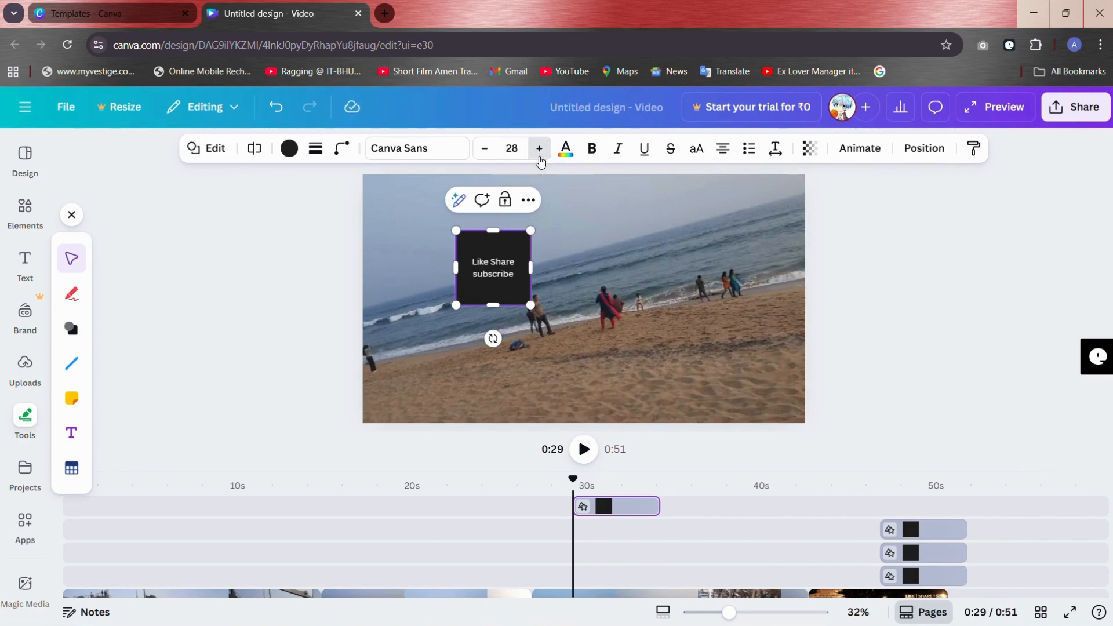
left_click(539, 148)
left_click(539, 148)
left_click(539, 148)
left_click(539, 148)
left_click(539, 148)
left_click(540, 148)
left_click(539, 148)
left_click(539, 148)
left_click(539, 148)
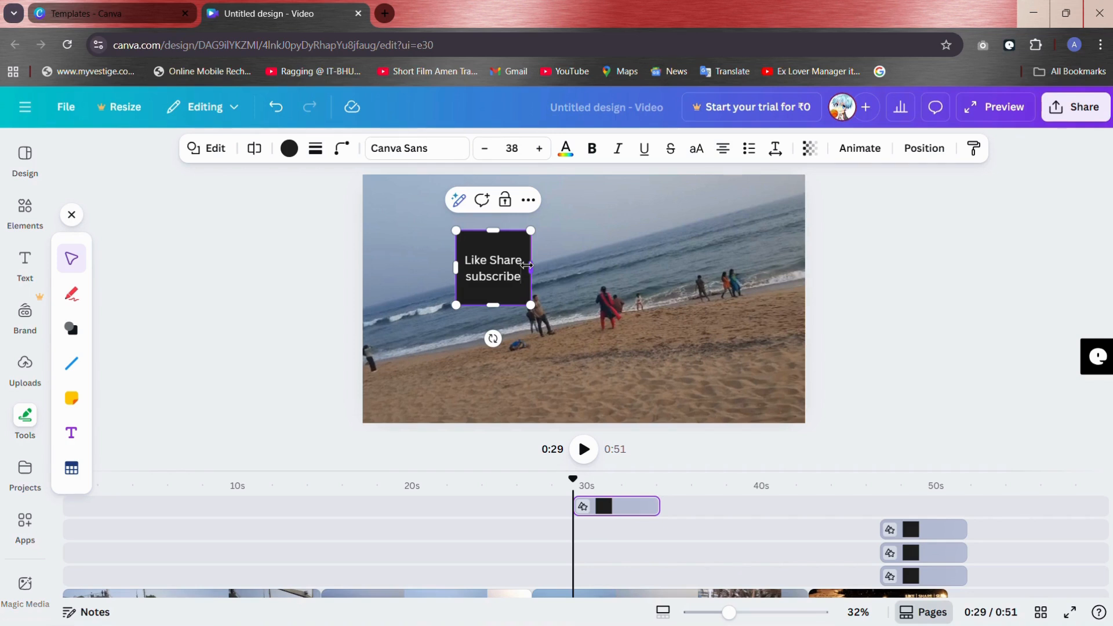
left_click_drag(527, 266, 742, 265)
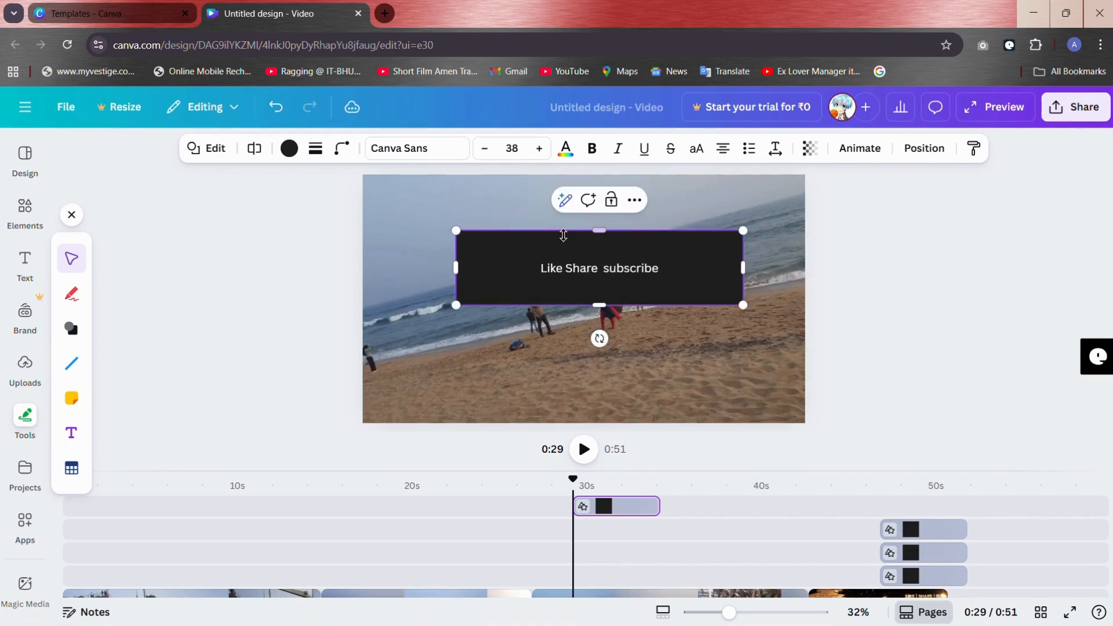
left_click(572, 288)
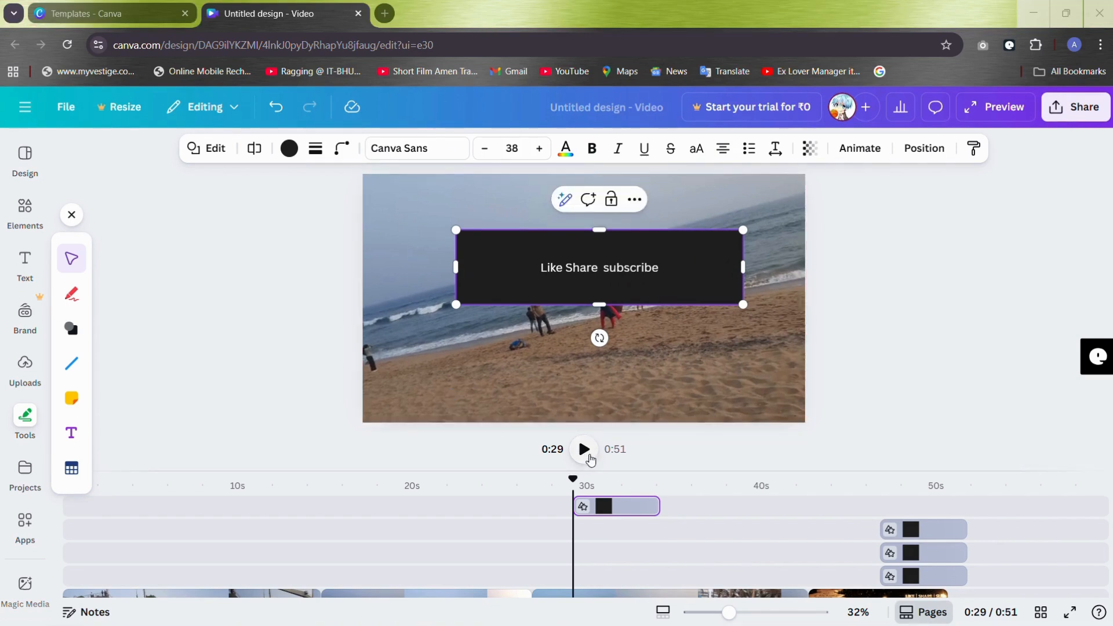
Step: Play the video from 0:27 to check how the "Like Share subscribe" banner appears over the beach footage
left_click(544, 544)
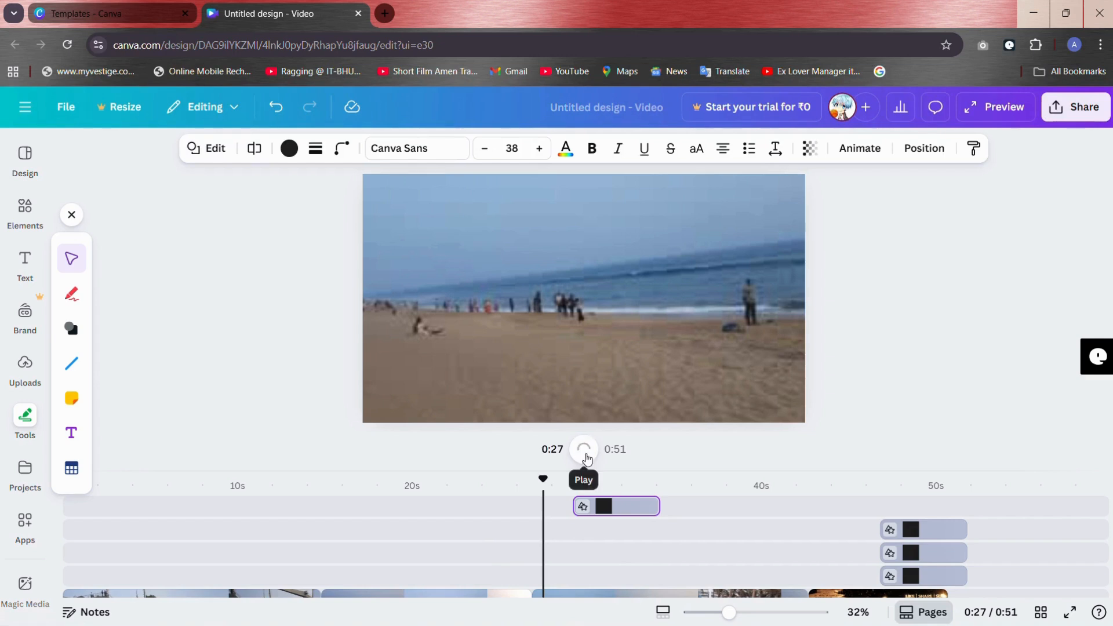
left_click(584, 449)
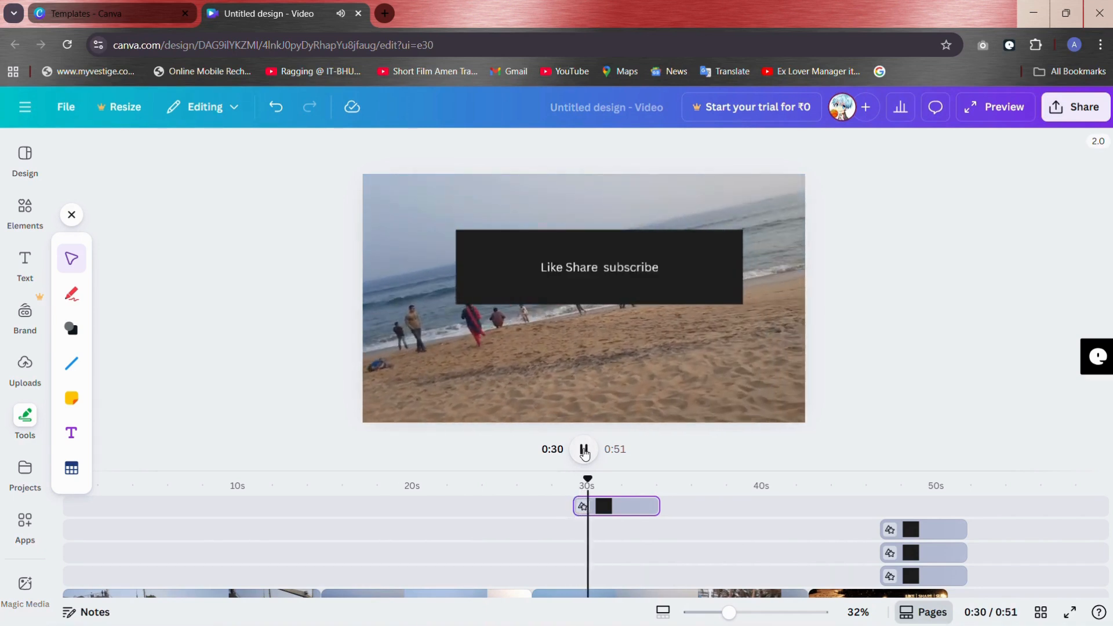
left_click(584, 451)
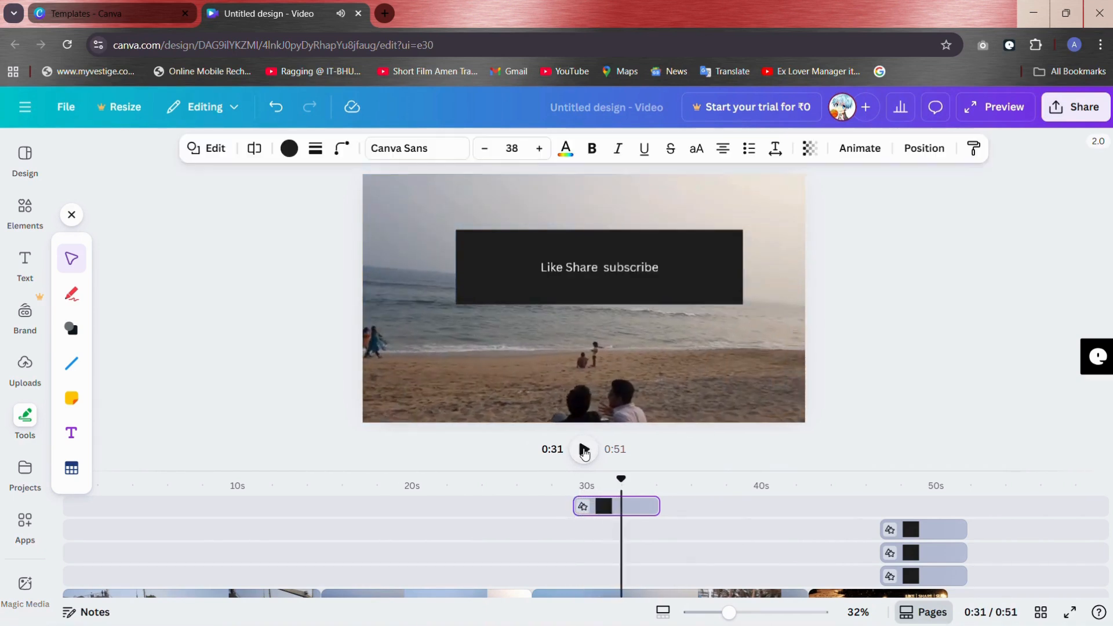
left_click(584, 451)
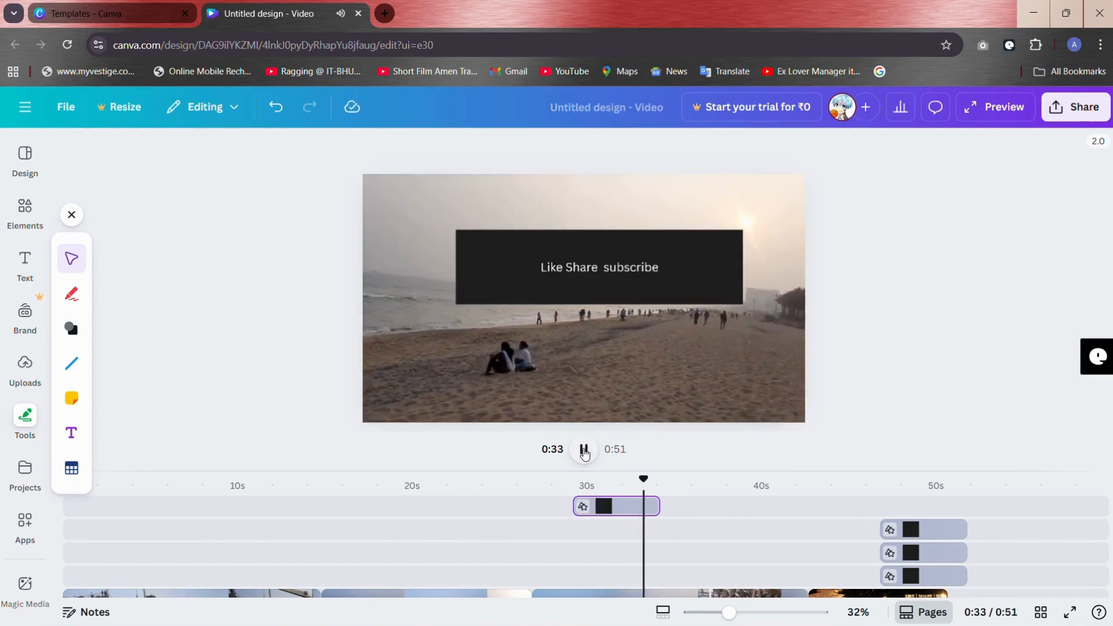
left_click(585, 442)
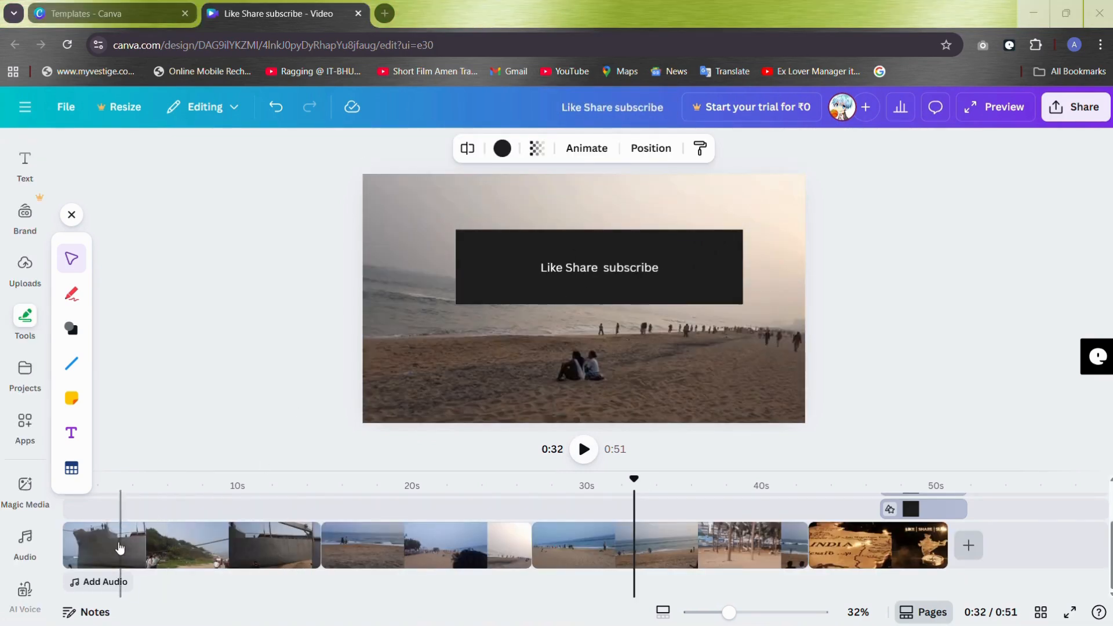
Step: Record a voiceover of about 11 seconds starting at 0:01 on the ship clip, and play it back from the start
left_click(82, 548)
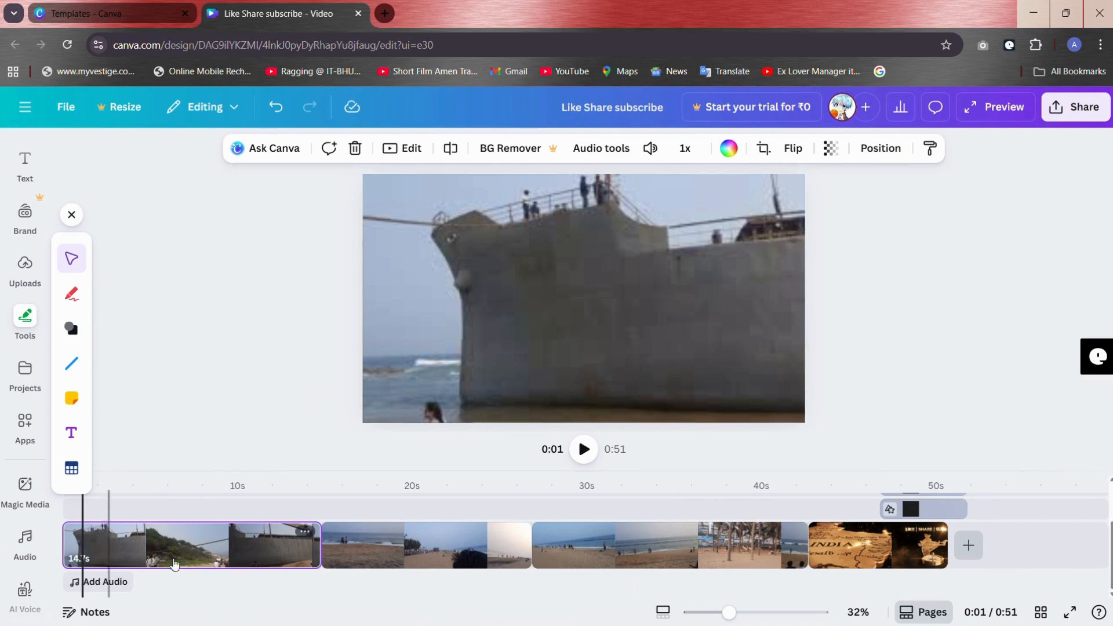
left_click(99, 584)
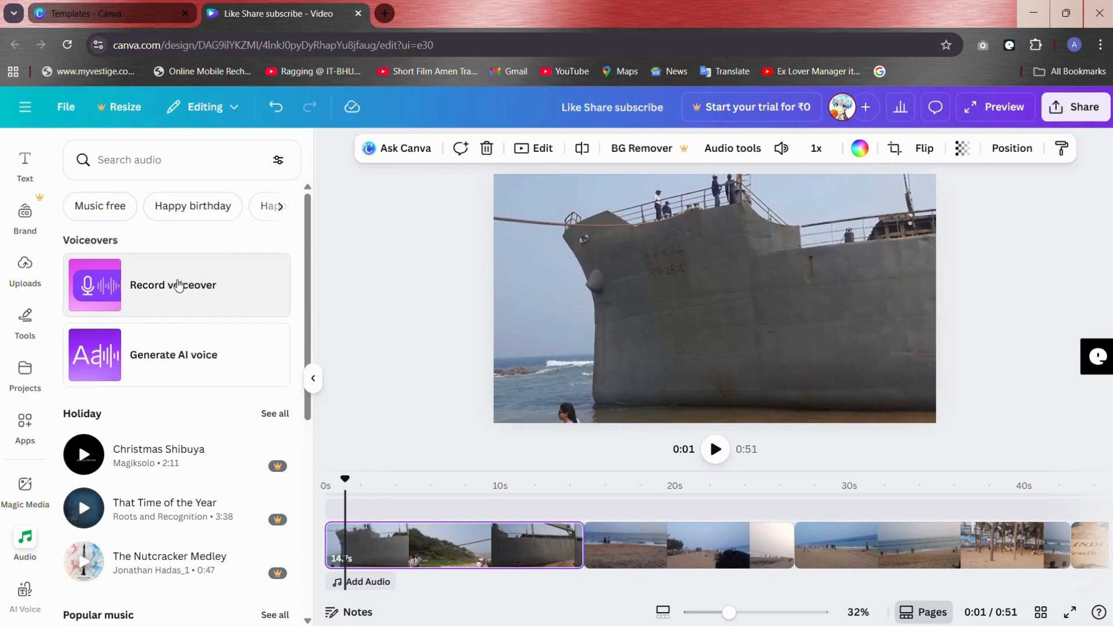
left_click(179, 285)
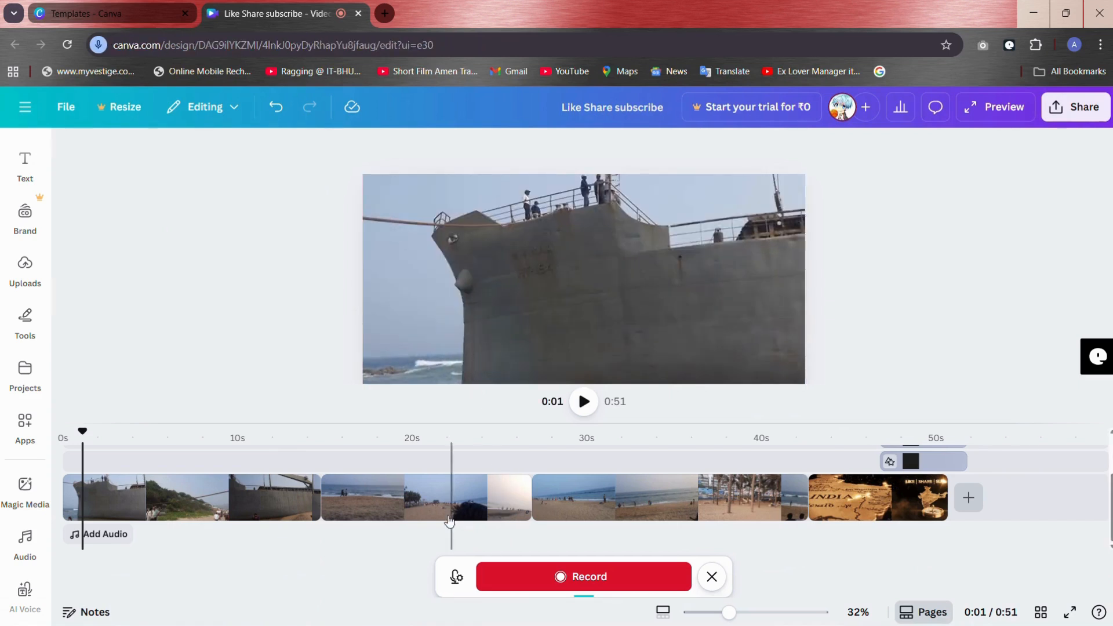
left_click(527, 577)
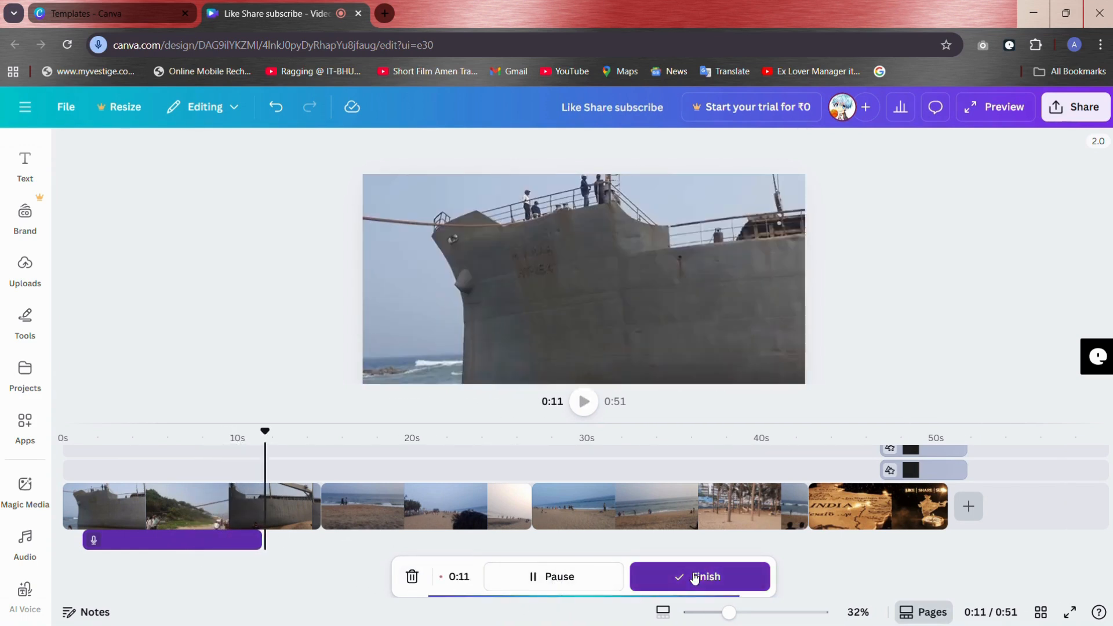
left_click(694, 577)
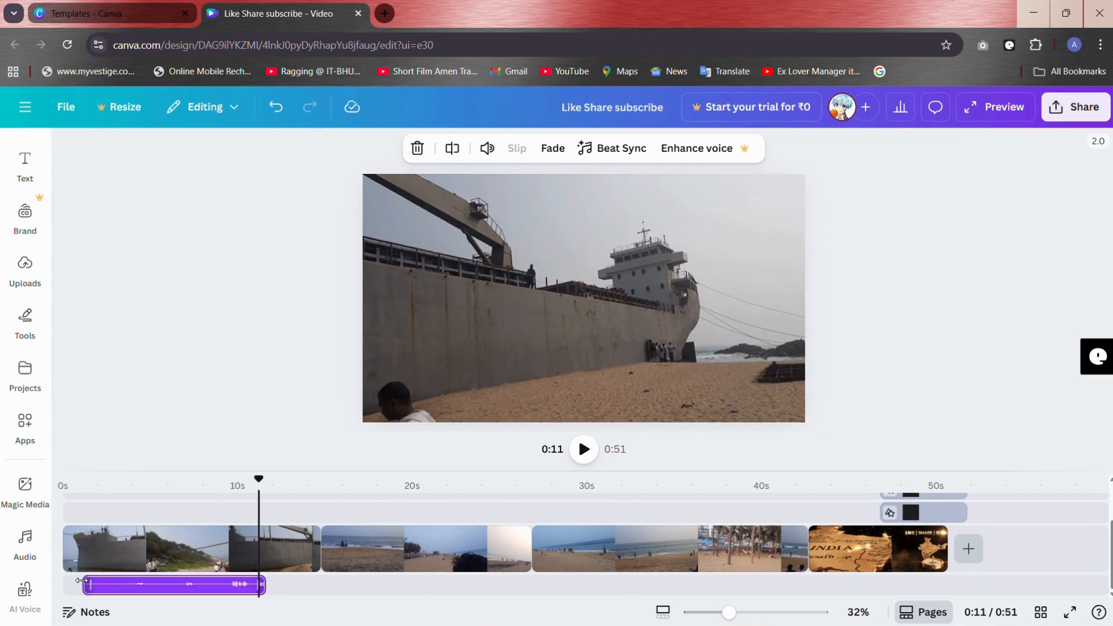
left_click(69, 580)
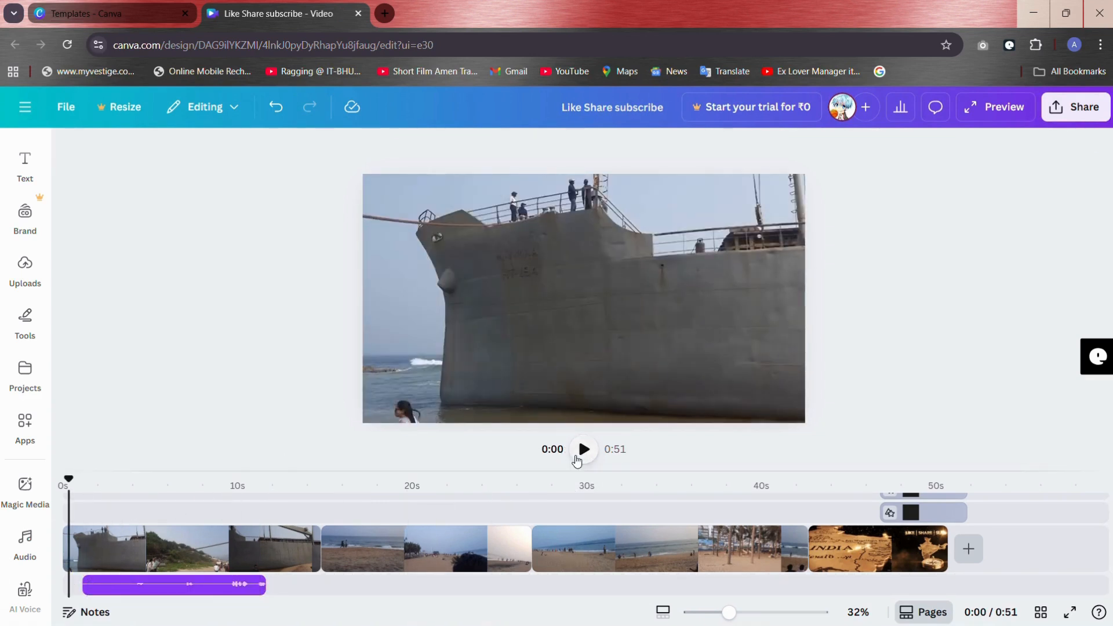
Step: Open the AI voice generator, preview the Lisa voice and activate the empty script field
left_click(25, 590)
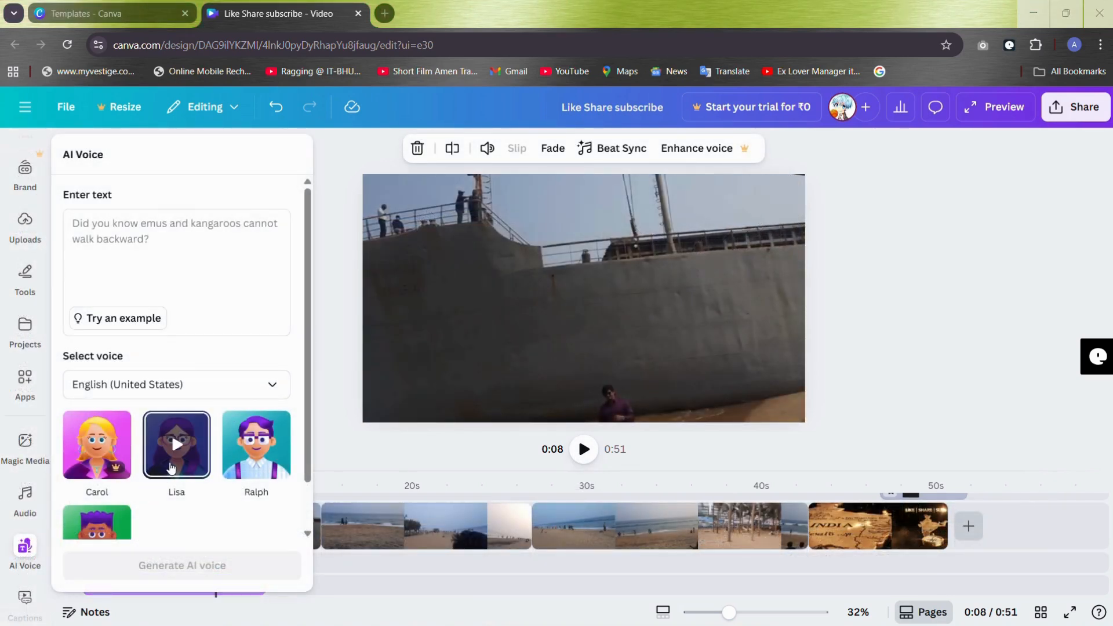
left_click(171, 467)
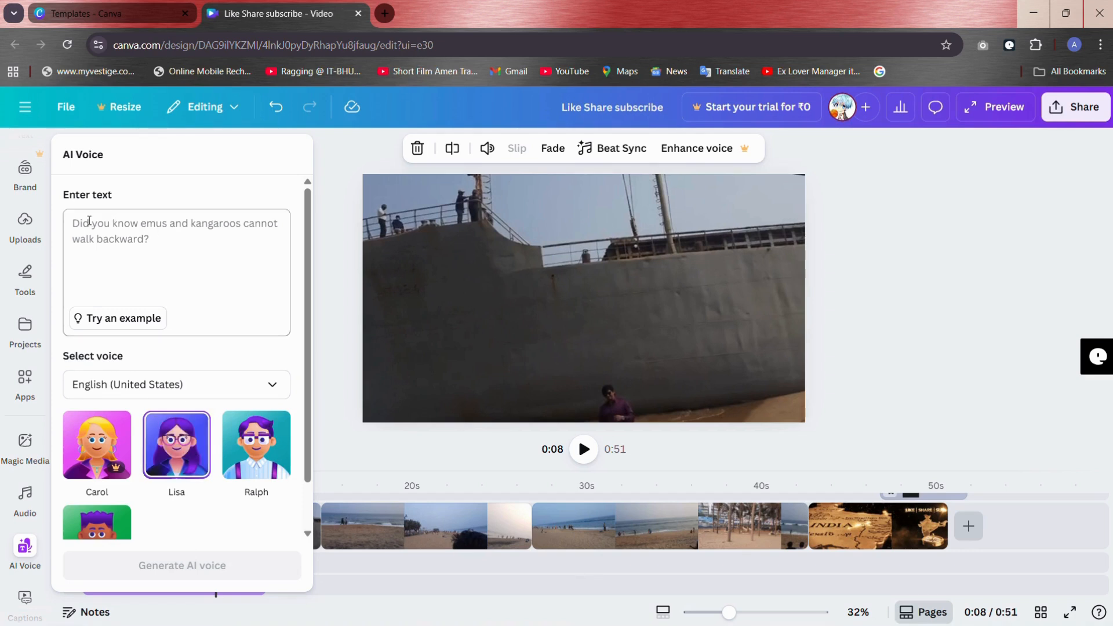
left_click(88, 255)
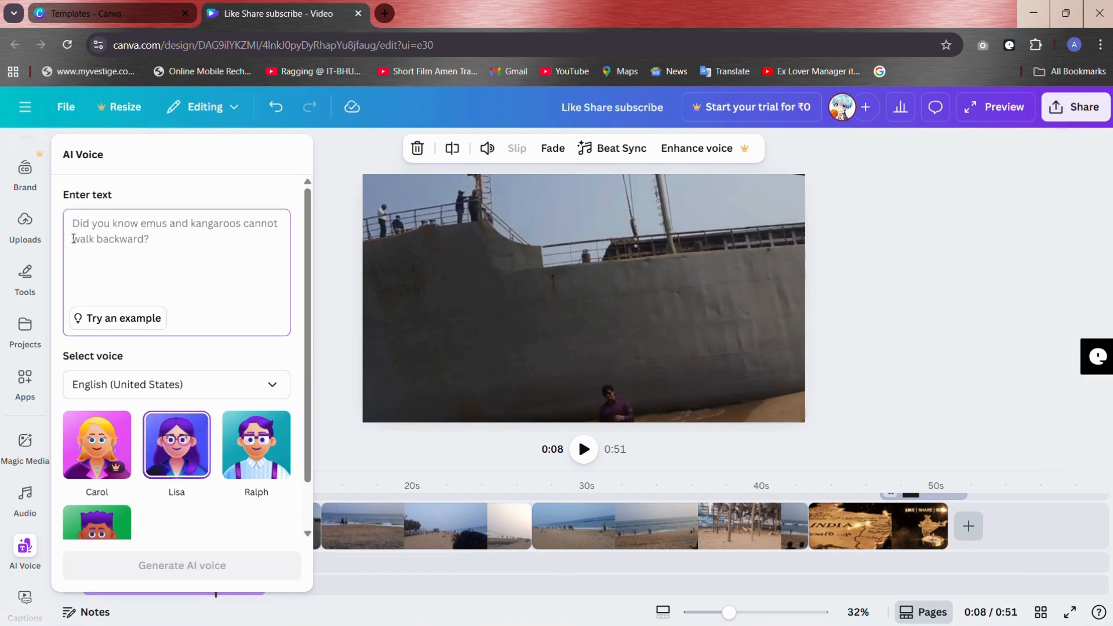
Step: Browse the AI voice languages and search them for Telugu, clearing the search at the end
left_click(115, 390)
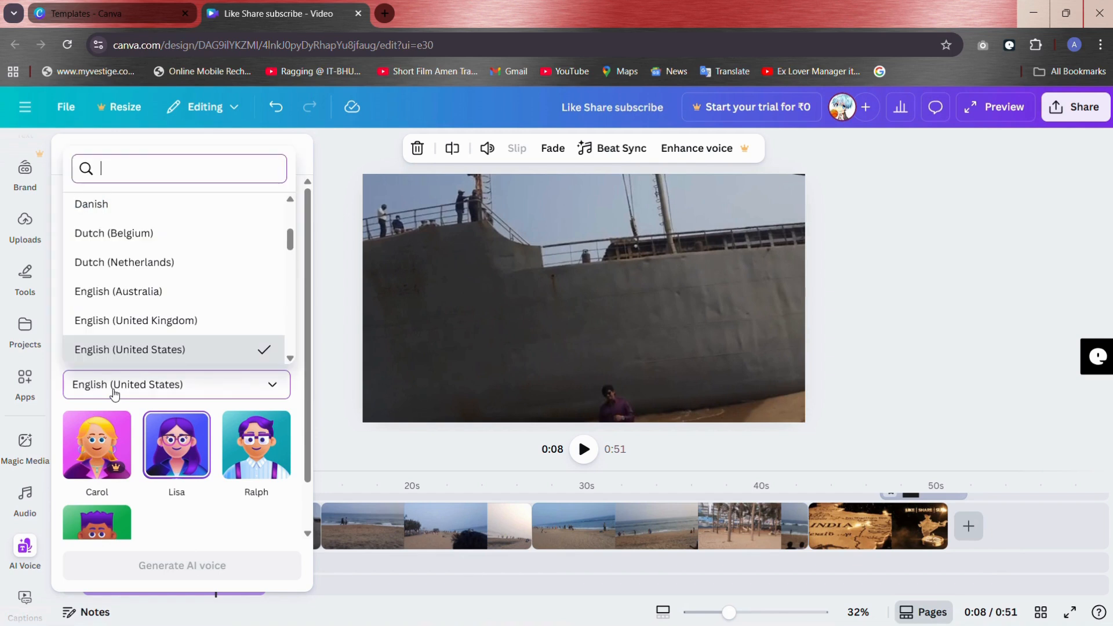
scroll(111, 264, "down", 8)
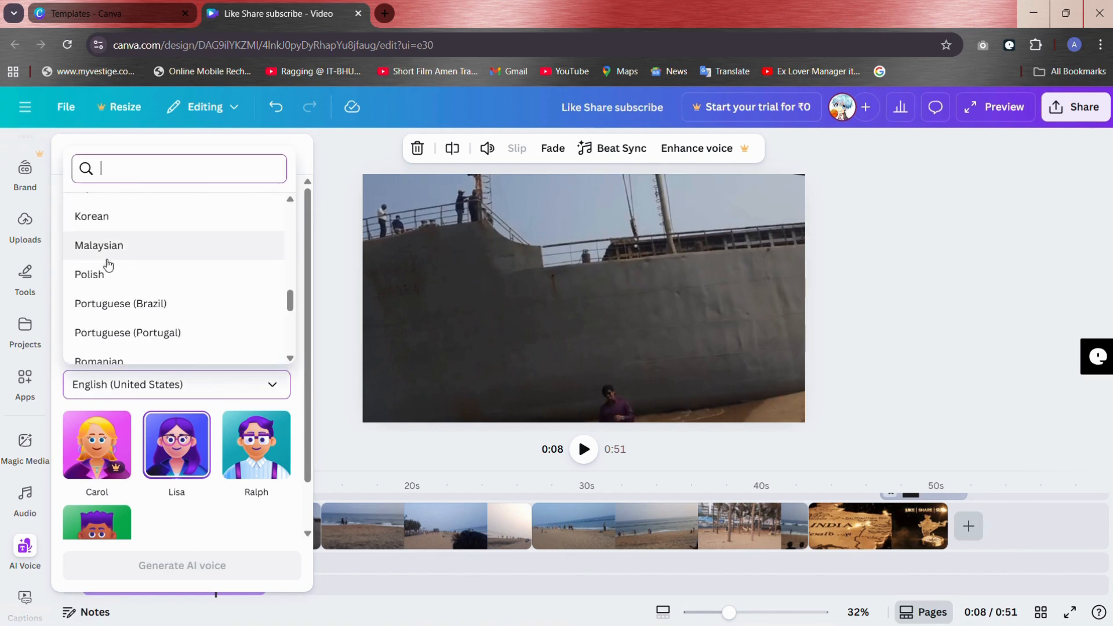
scroll(107, 261, "up", 10)
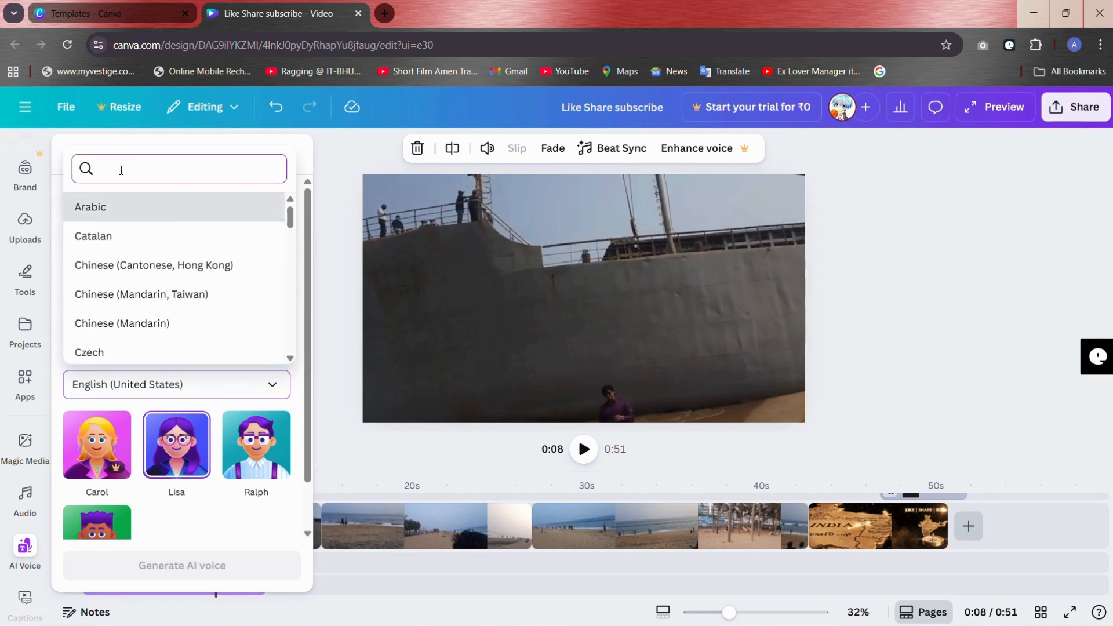
type("telu")
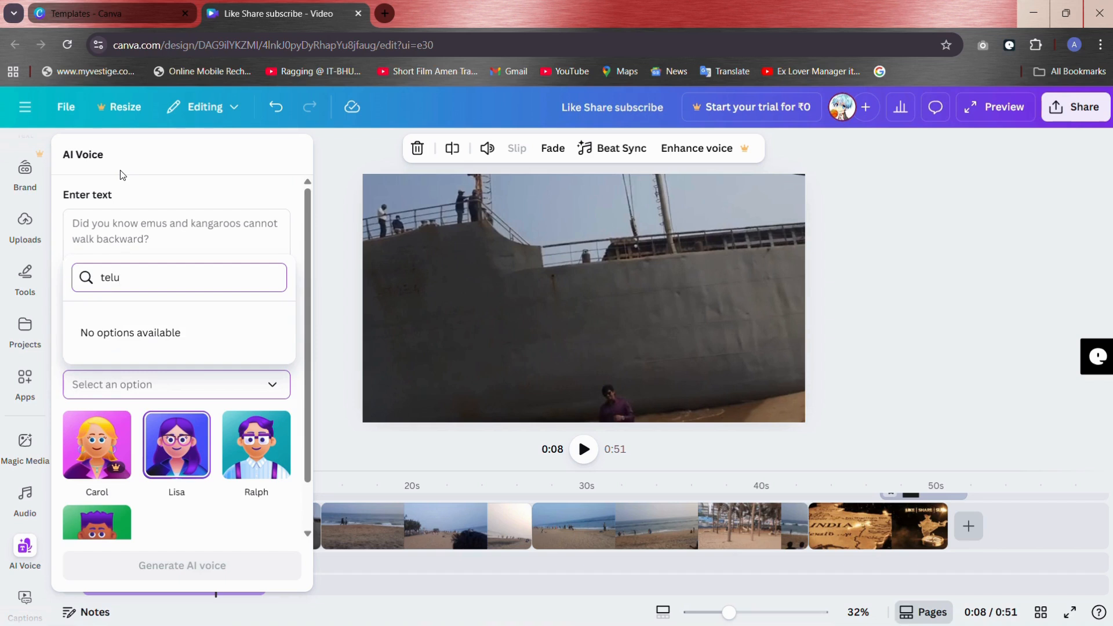
type("gu")
key("BackSpace")
key("BackSpace")
key("BackSpace")
key("BackSpace")
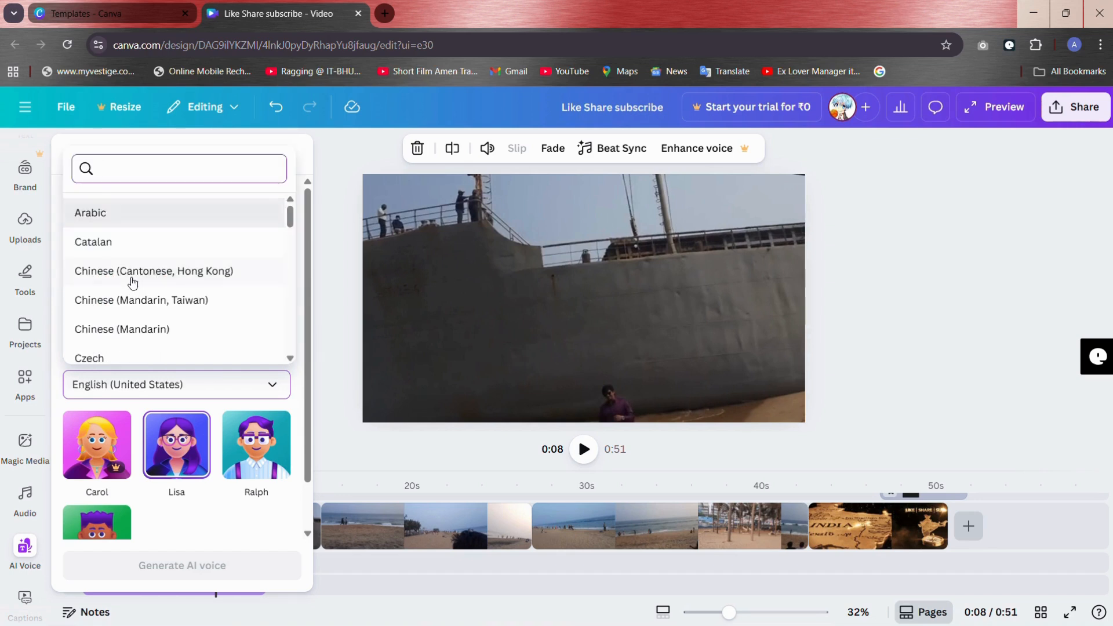
Step: Search the voice languages for "hi" and "tel", look through the full language list and close the AI voice generator
type("hi")
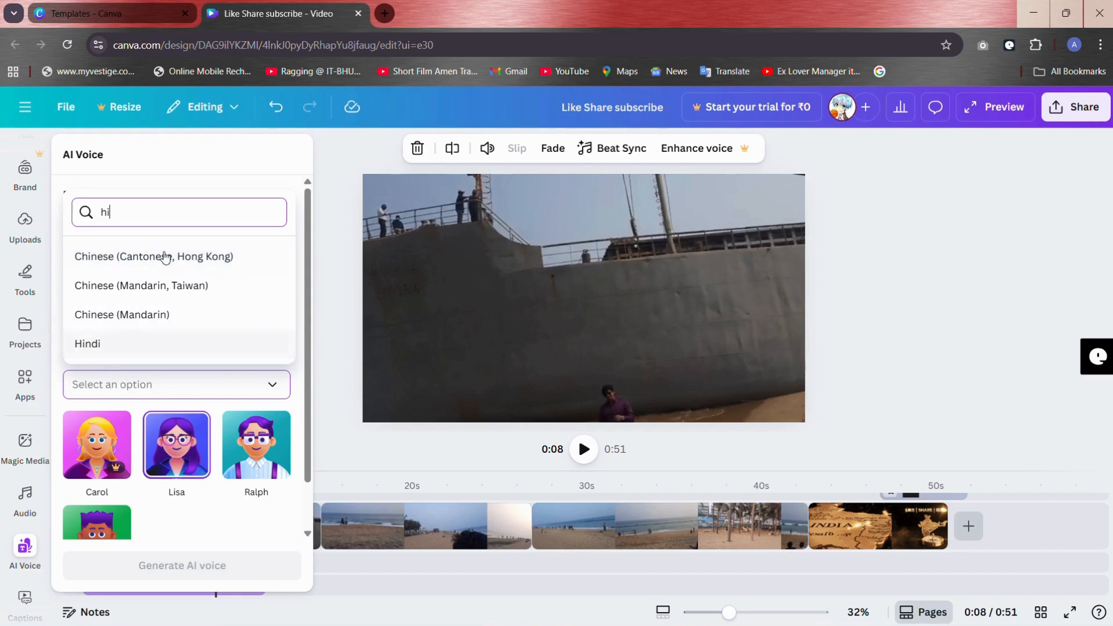
key("BackSpace")
key("BackSpace")
type("te")
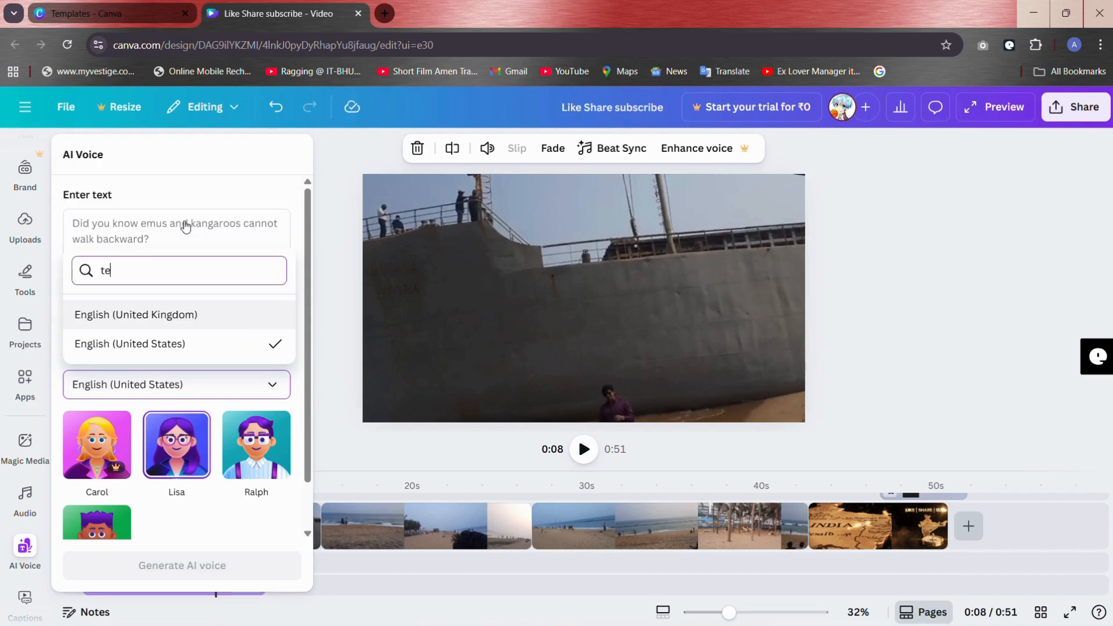
type("l")
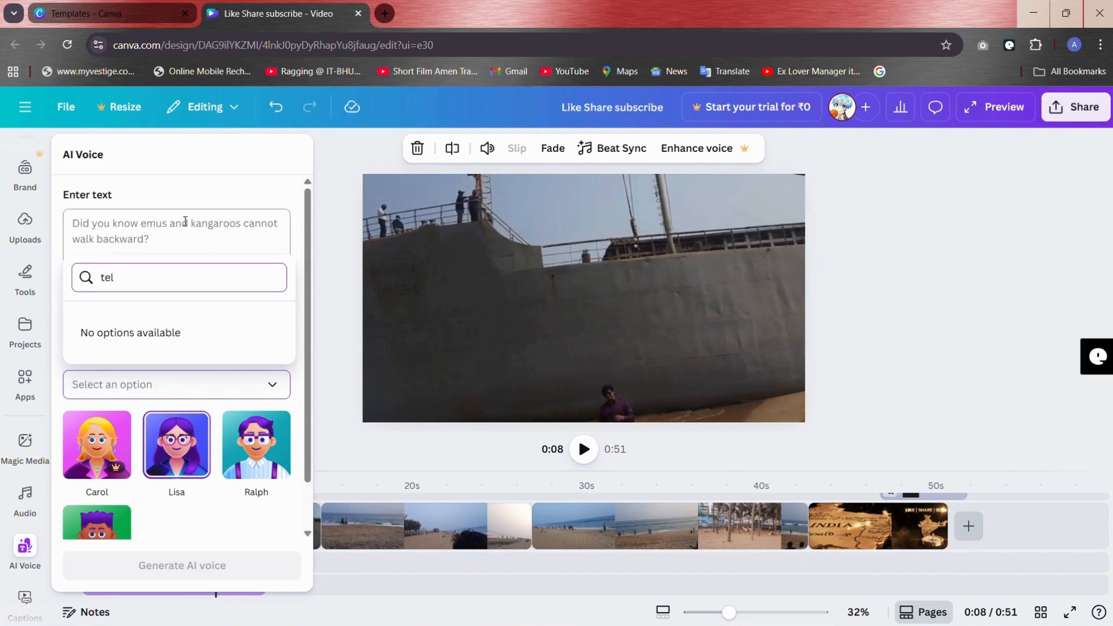
key("BackSpace")
key("BackSpace")
key("BackSpace")
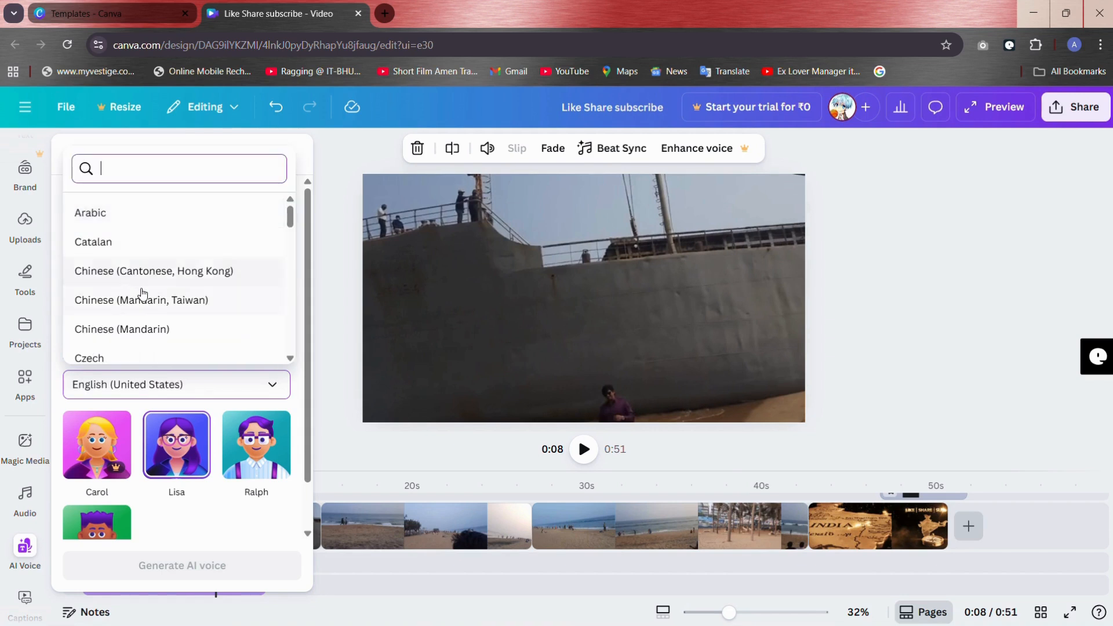
scroll(142, 294, "down", 15)
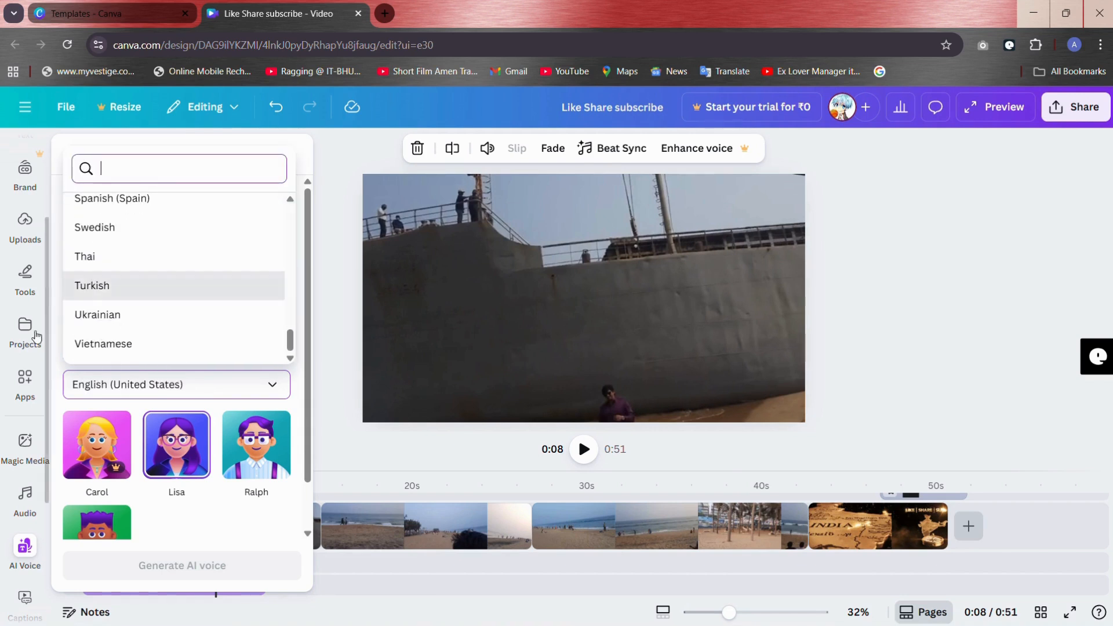
scroll(124, 286, "up", 15)
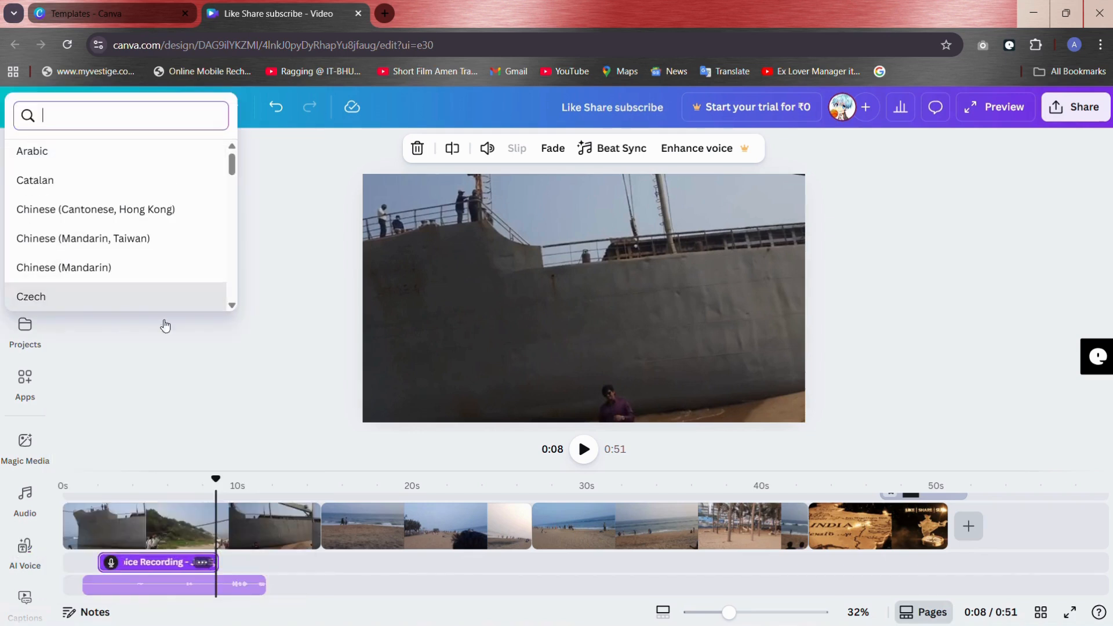
left_click(325, 278)
left_click(325, 278)
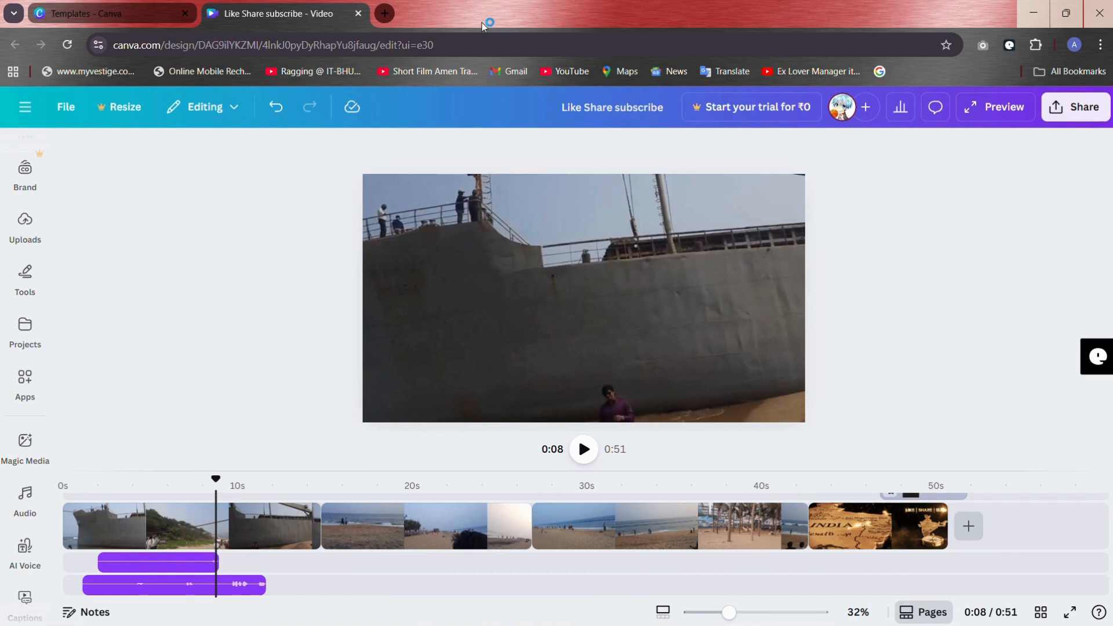
Step: Add a transition between the ship clip and the first beach clip, trying Dissolve and settling on Circle Wipe
left_click(307, 531)
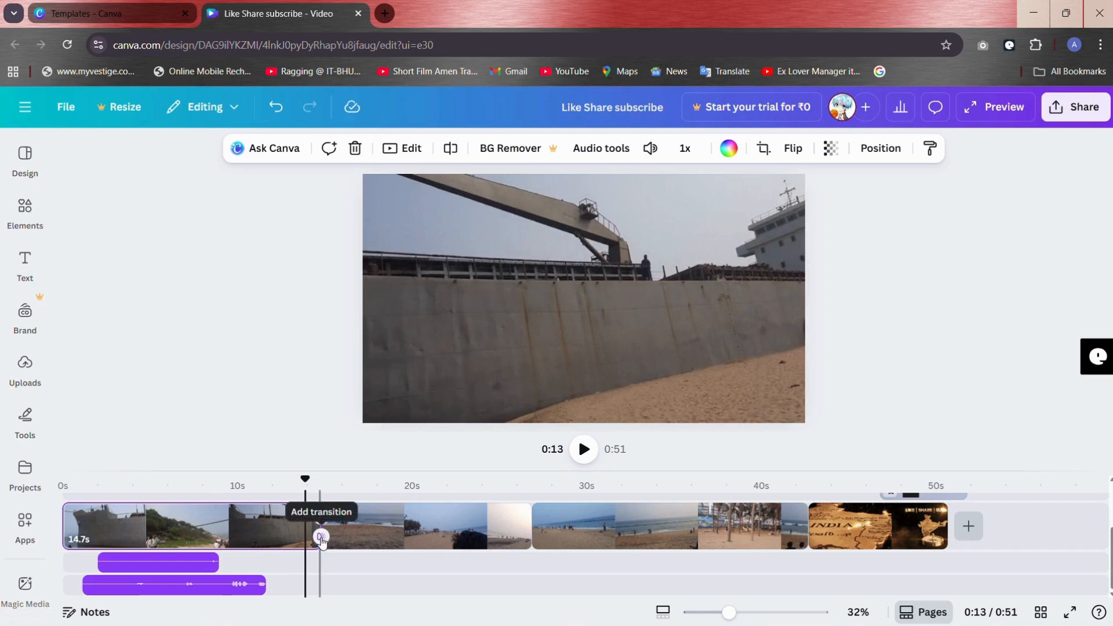
left_click(321, 538)
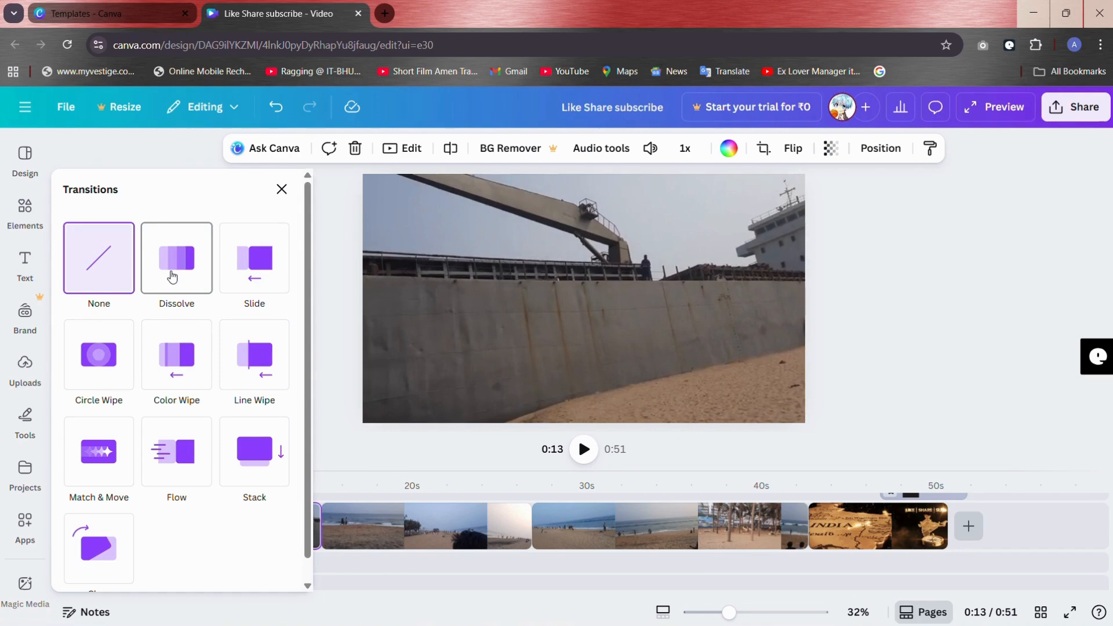
left_click(172, 275)
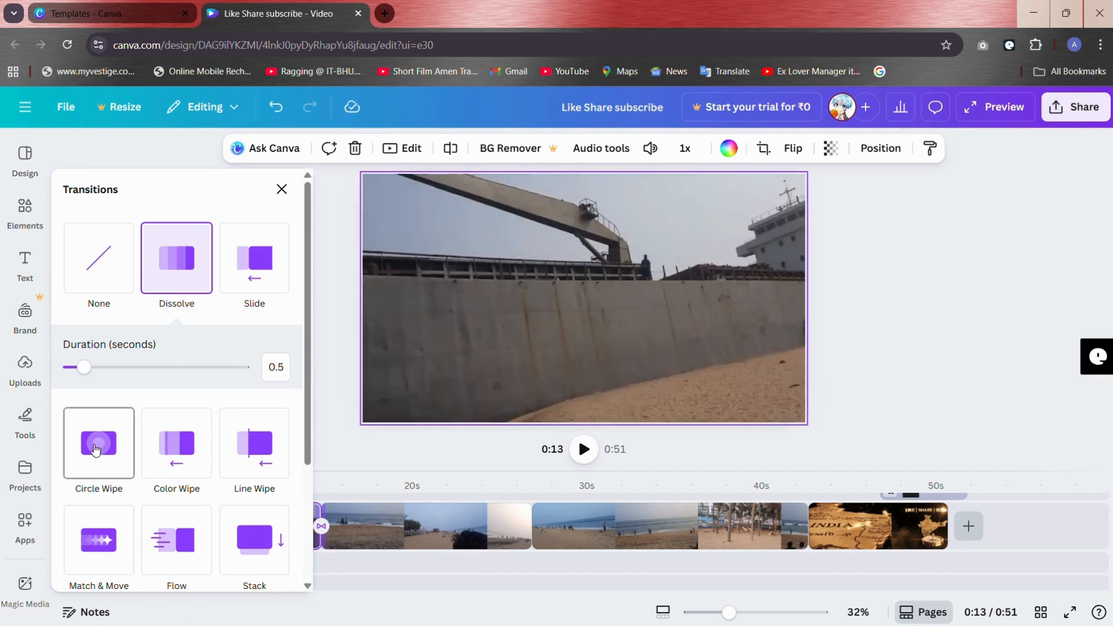
left_click(96, 450)
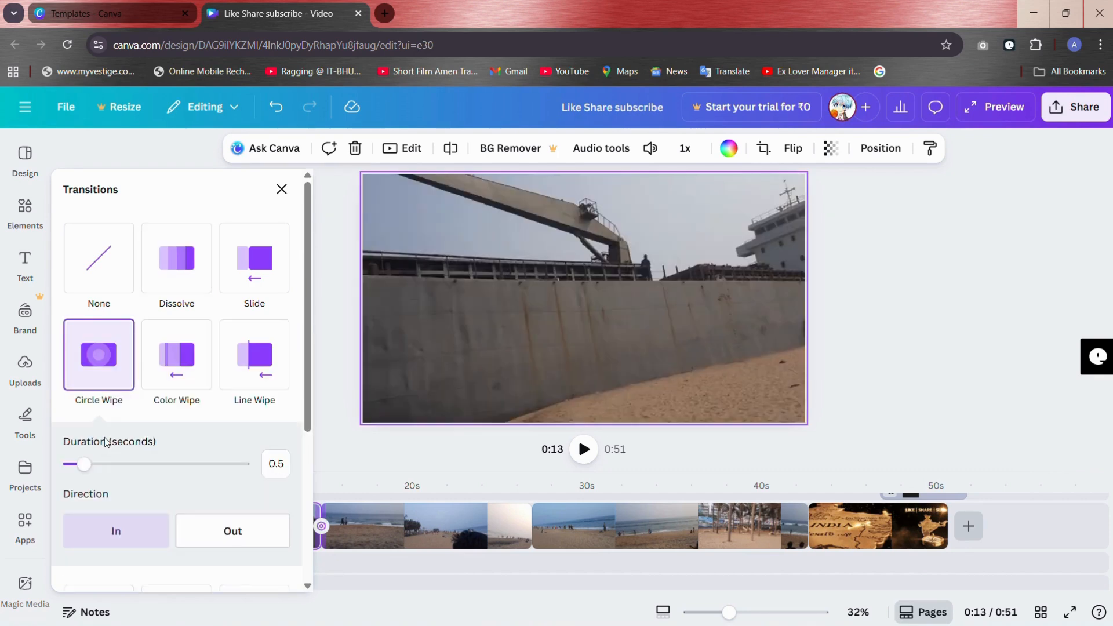
Step: Add a Flow transition between the two beach clips and a Line Wipe transition before the India map clip
left_click(520, 532)
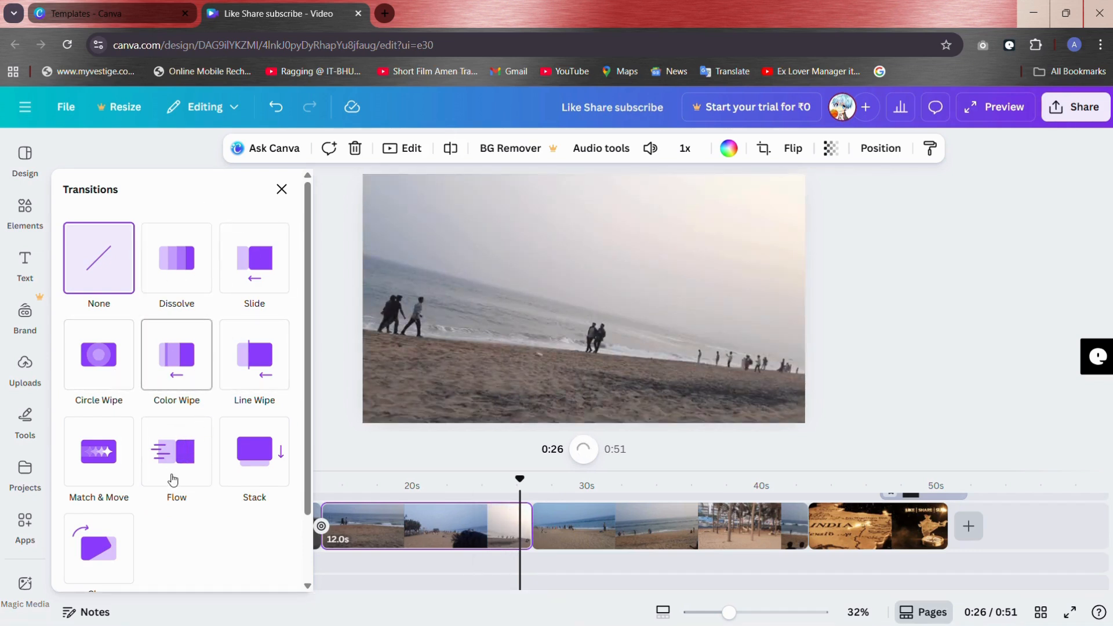
left_click(175, 480)
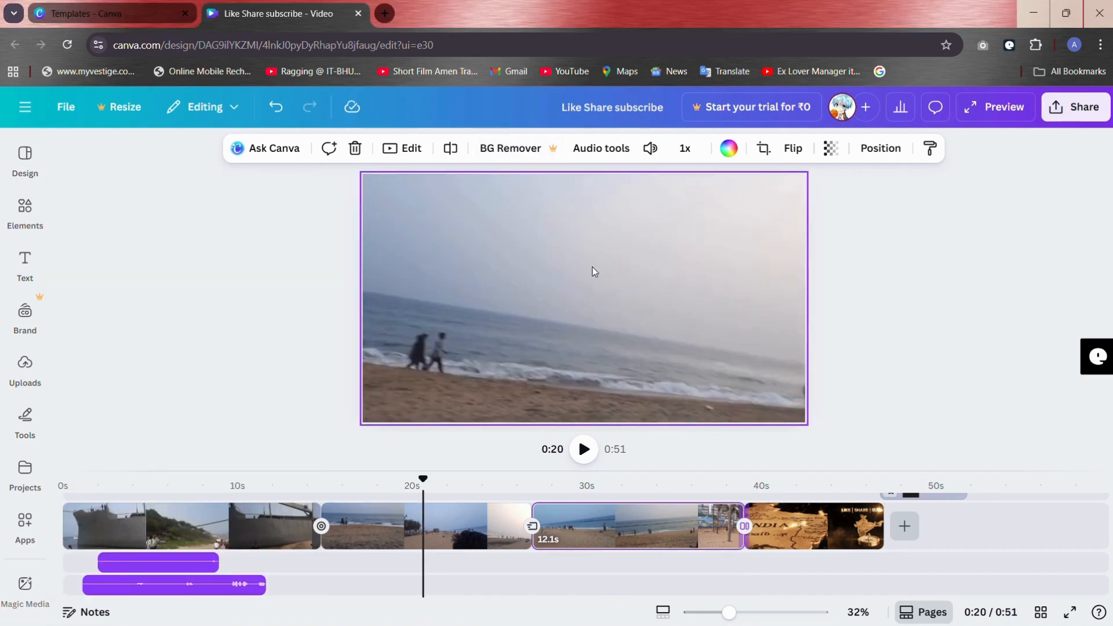
Step: Crop the first beach clip to a tighter framing by adjusting its rotation, and apply the crop
left_click(593, 270)
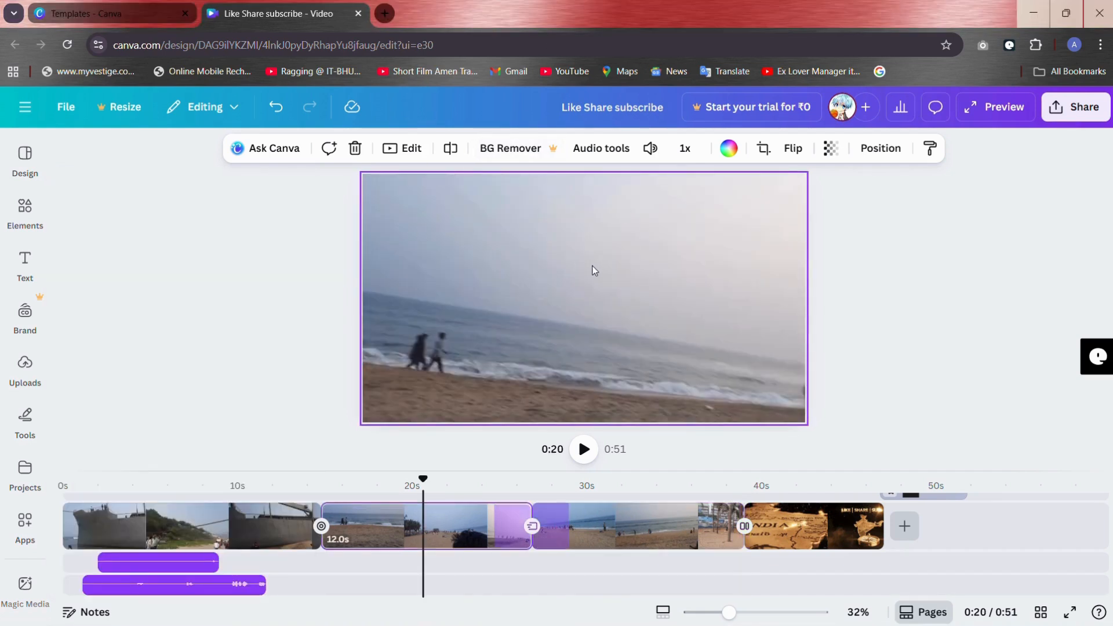
left_click(765, 148)
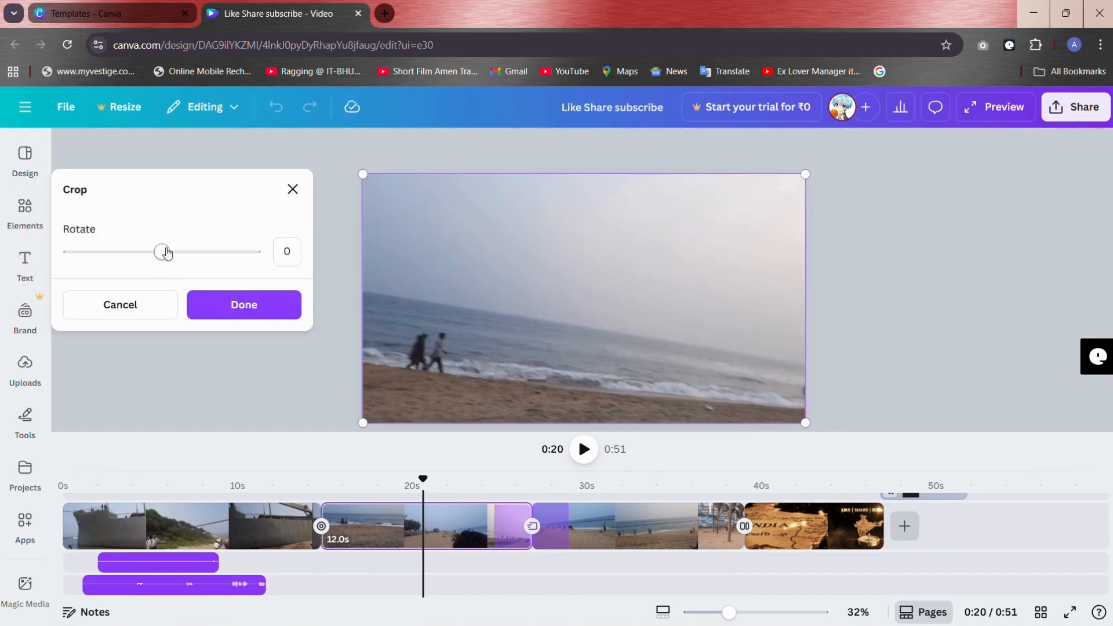
mouse_move(166, 253)
left_mouse_down()
mouse_move(247, 258)
mouse_move(164, 253)
left_mouse_up()
left_click(238, 305)
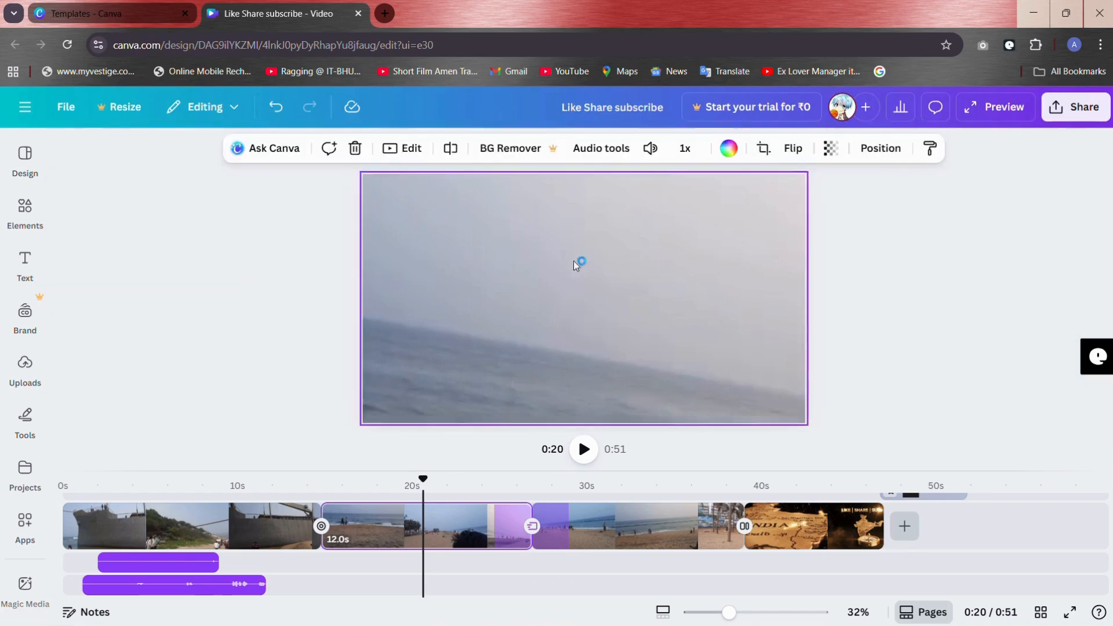
Step: Try a video speed of 2 on the first beach clip and set it back to 1
left_click(684, 148)
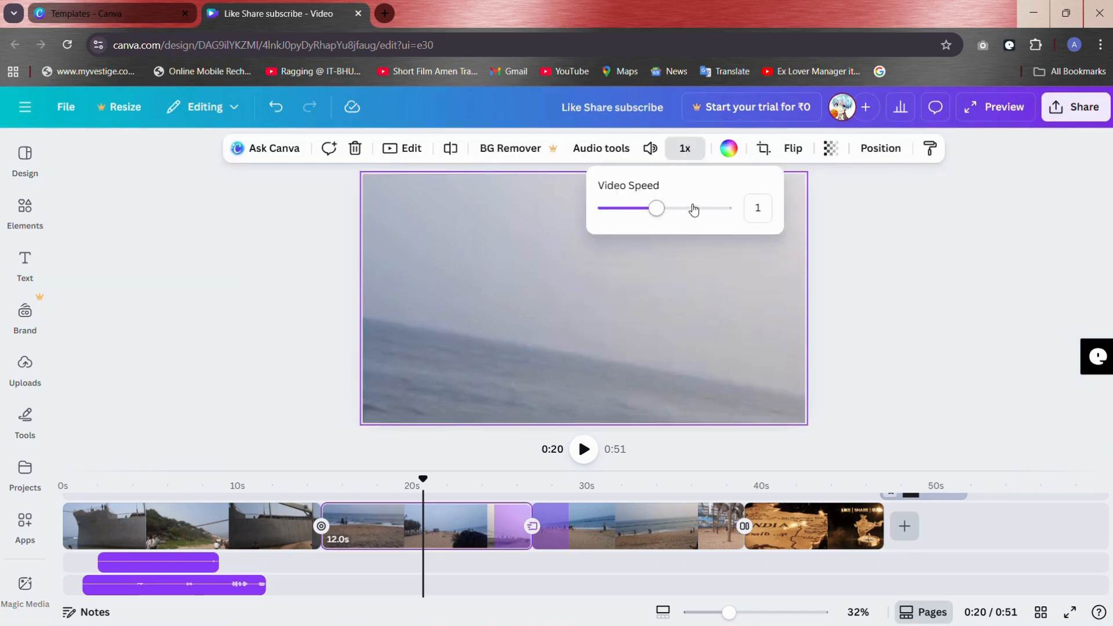
left_click(722, 208)
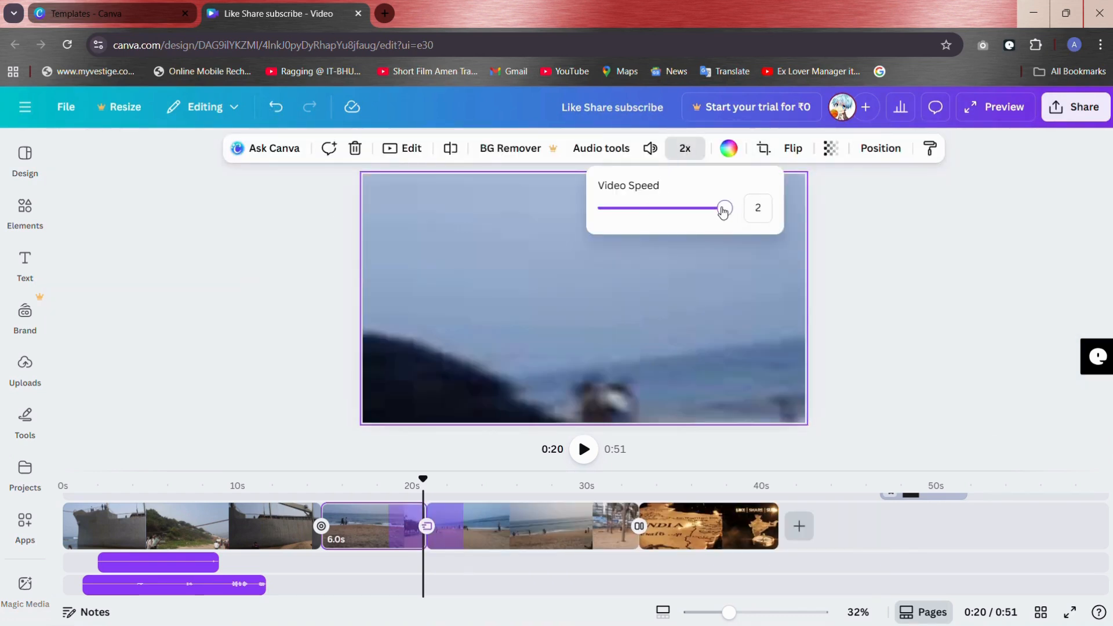
left_click(660, 207)
left_click(691, 152)
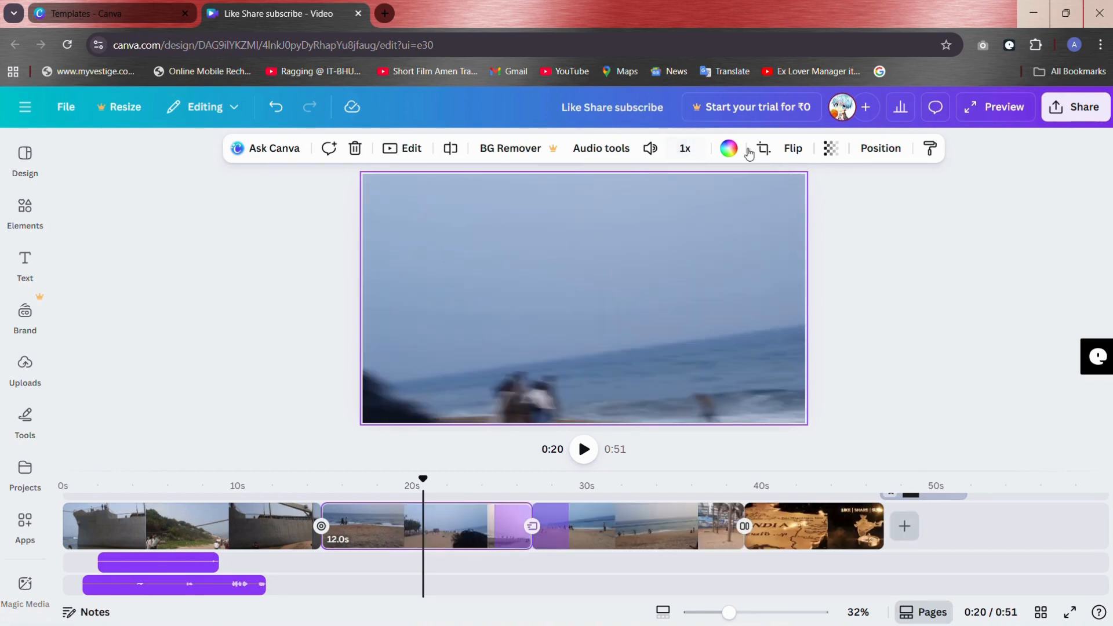
Step: Flip the first beach clip horizontally and vertically
left_click(791, 150)
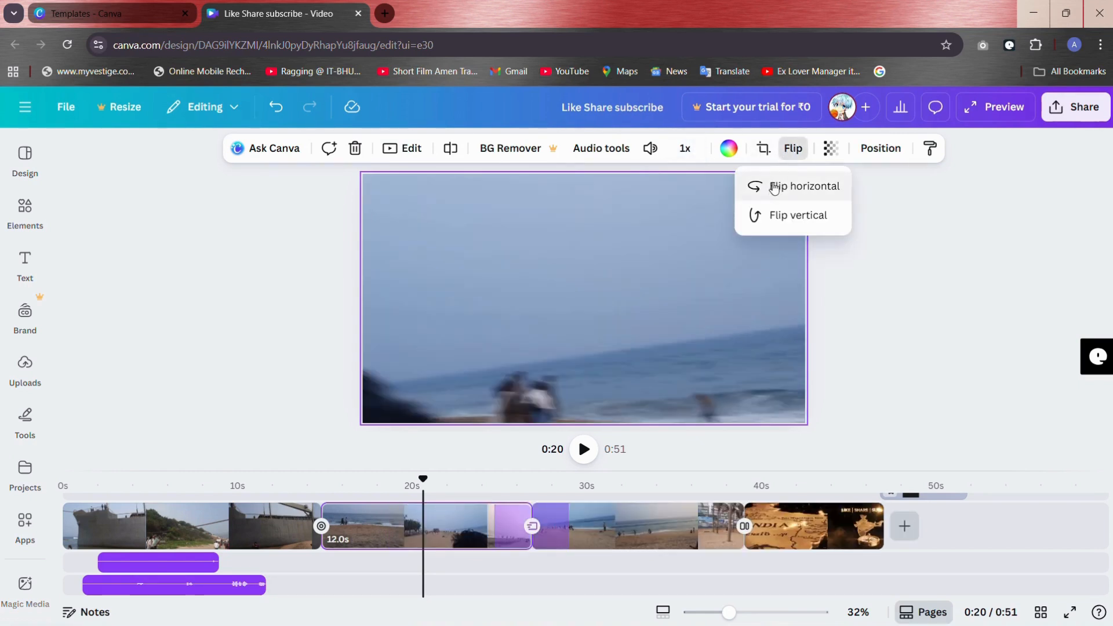
left_click(775, 216)
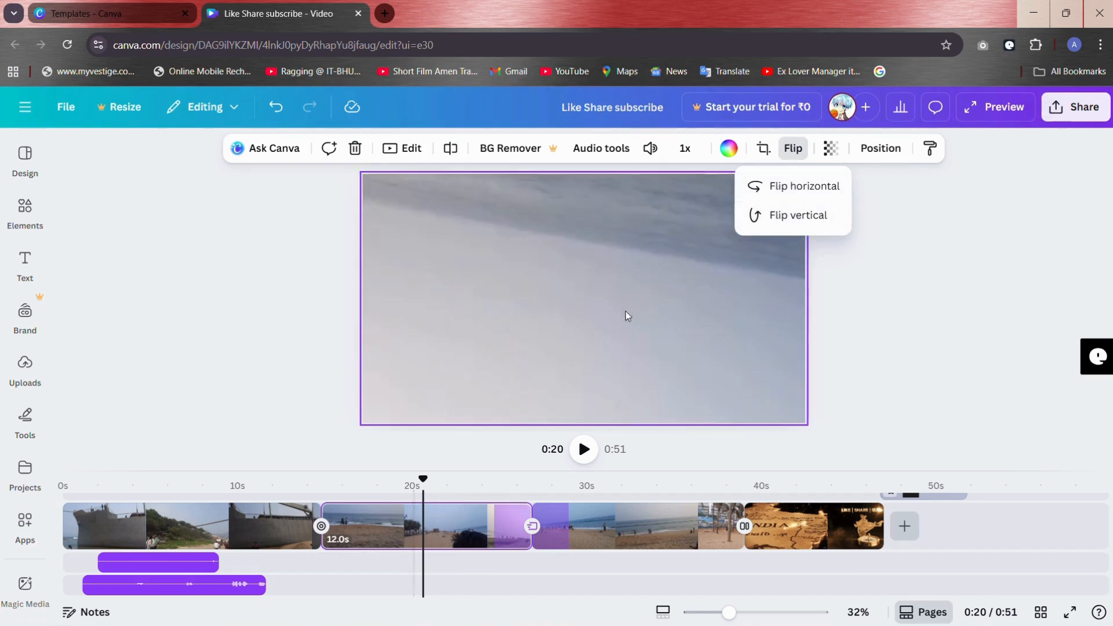
Step: View the first beach clip's transparency setting and the design's list of layers
left_click(831, 159)
left_click(832, 157)
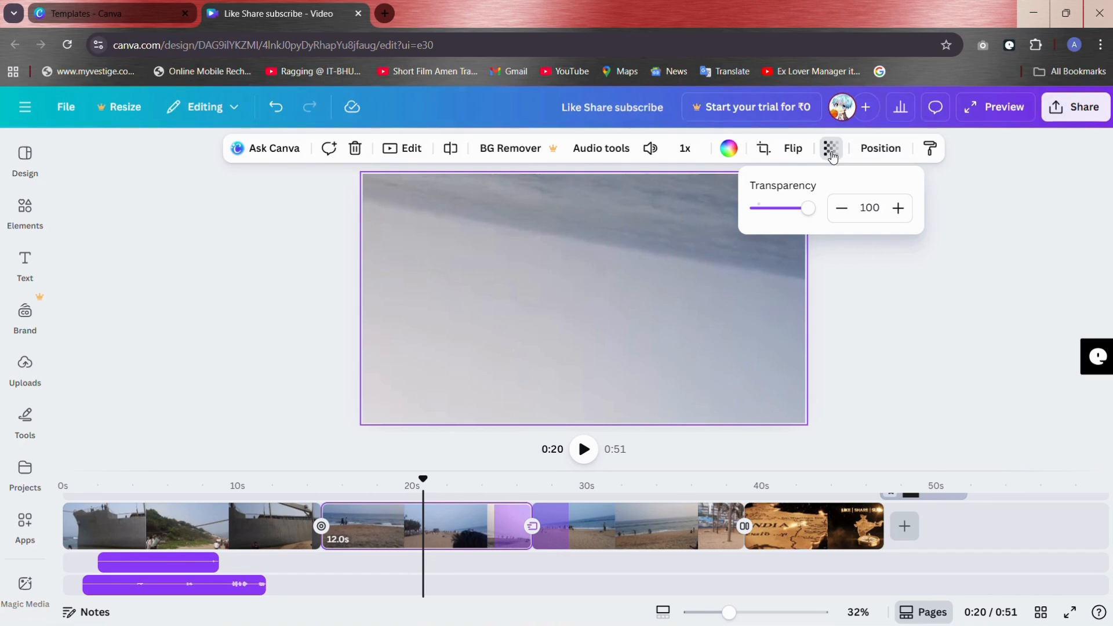
left_click(873, 148)
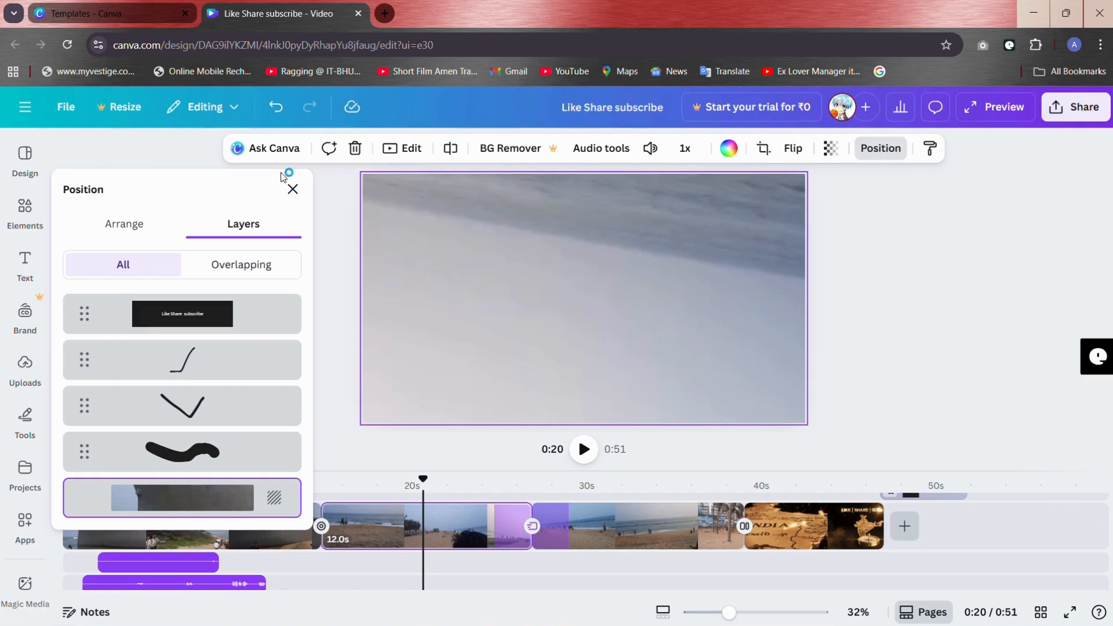
Step: Apply the Luna filter to the first beach clip and check its look at 0:16
left_click(403, 147)
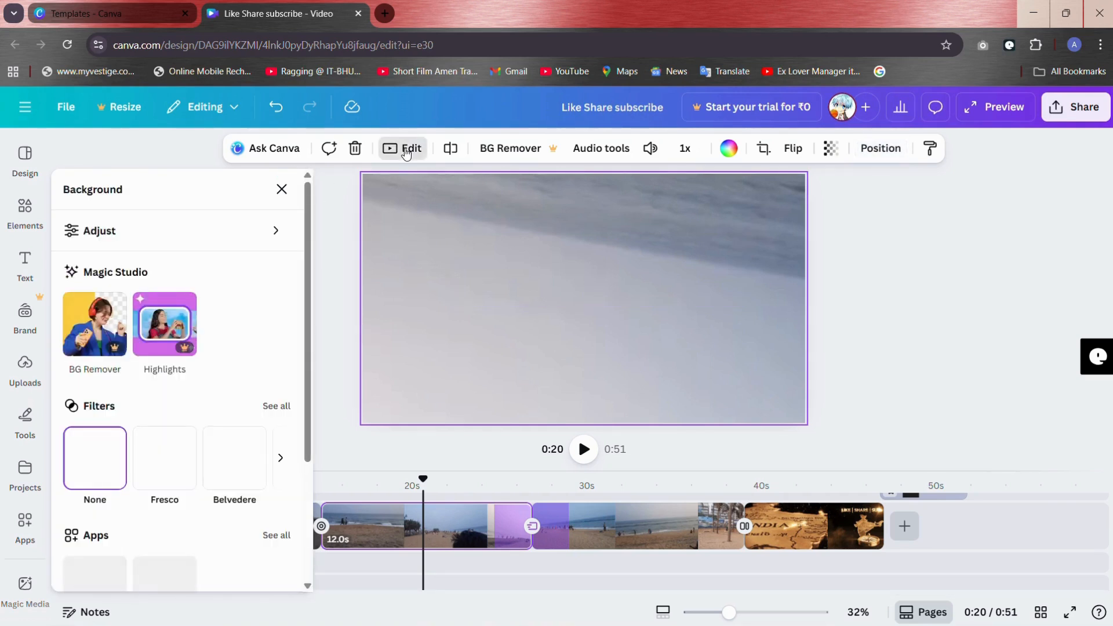
left_click(281, 458)
left_click(176, 468)
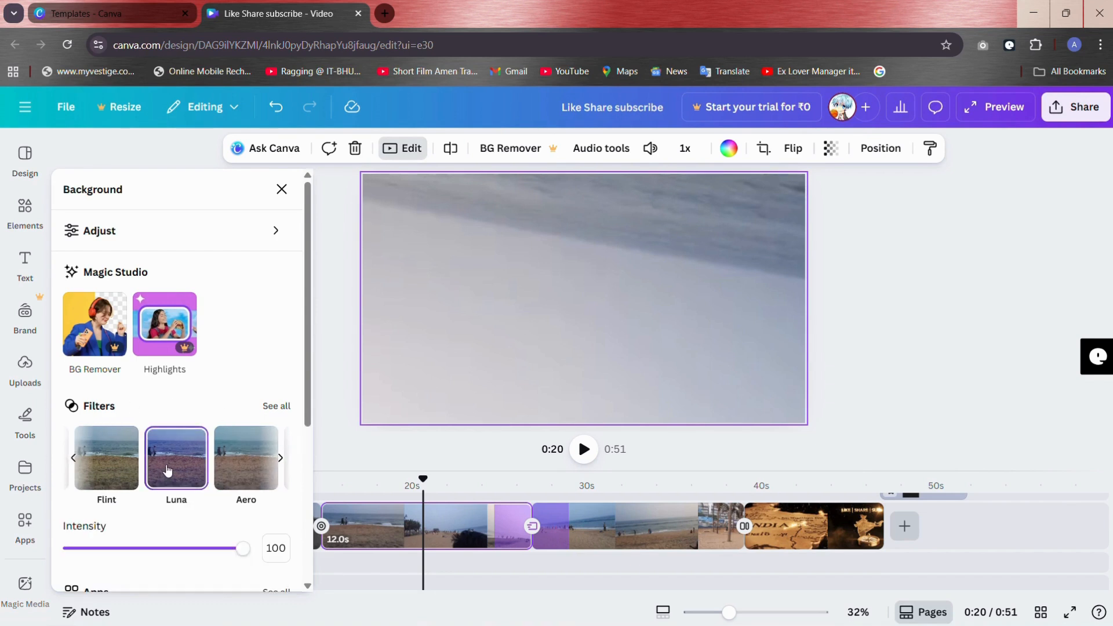
left_click(342, 485)
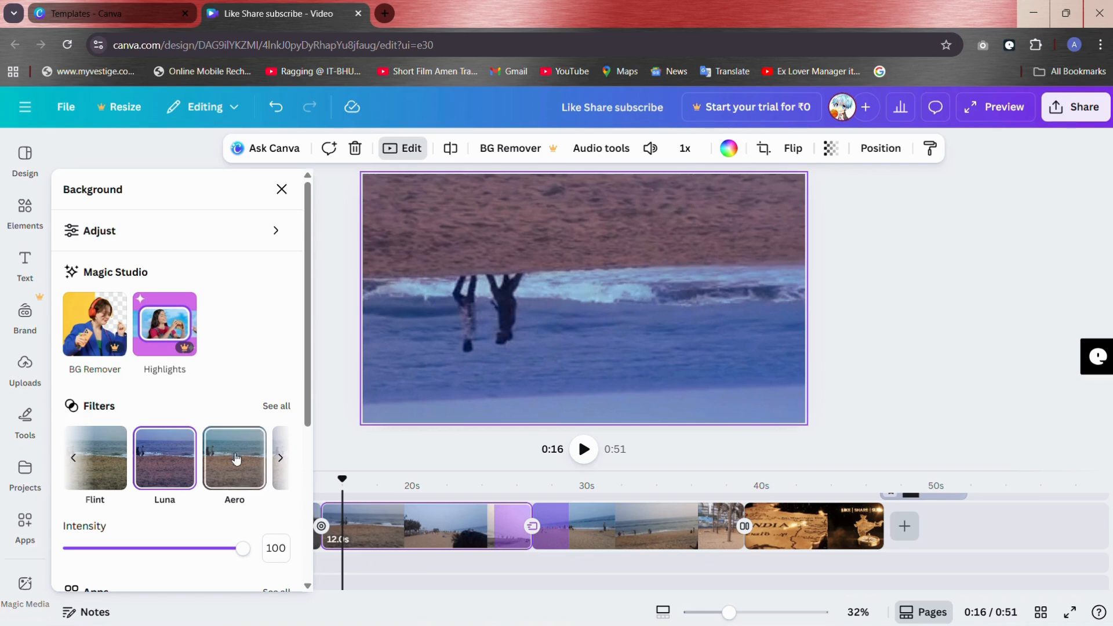
Step: Change the first beach clip's filter to Capri, look over the remaining edit options and close the clip's edit settings
scroll(235, 458, "right", 3)
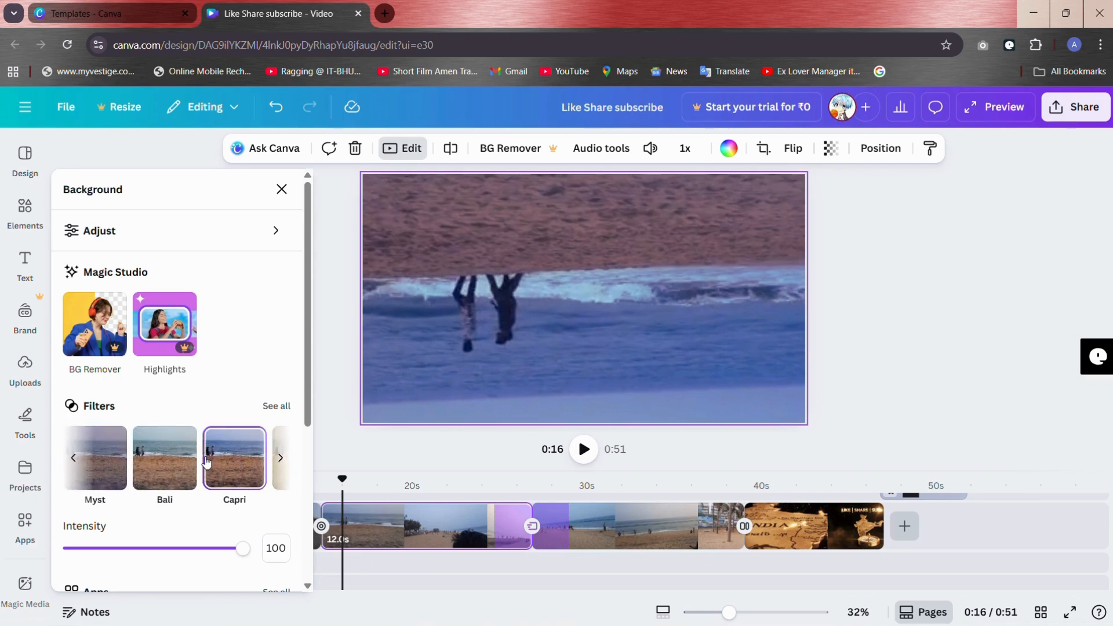
left_click(207, 462)
scroll(207, 460, "down", 3)
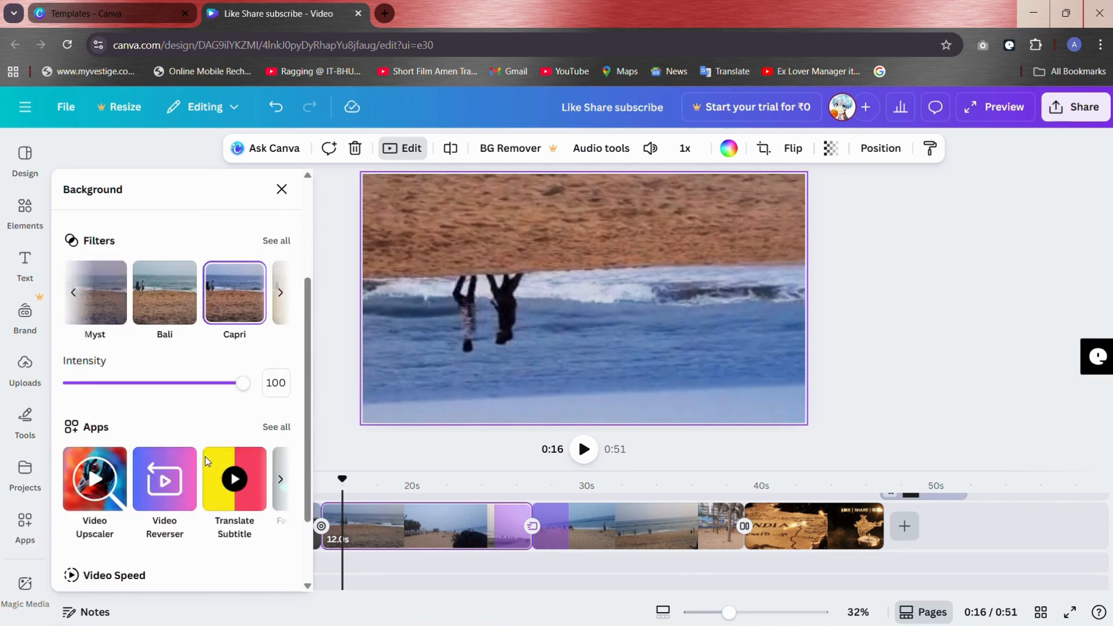
scroll(205, 458, "down", 2)
scroll(205, 457, "up", 5)
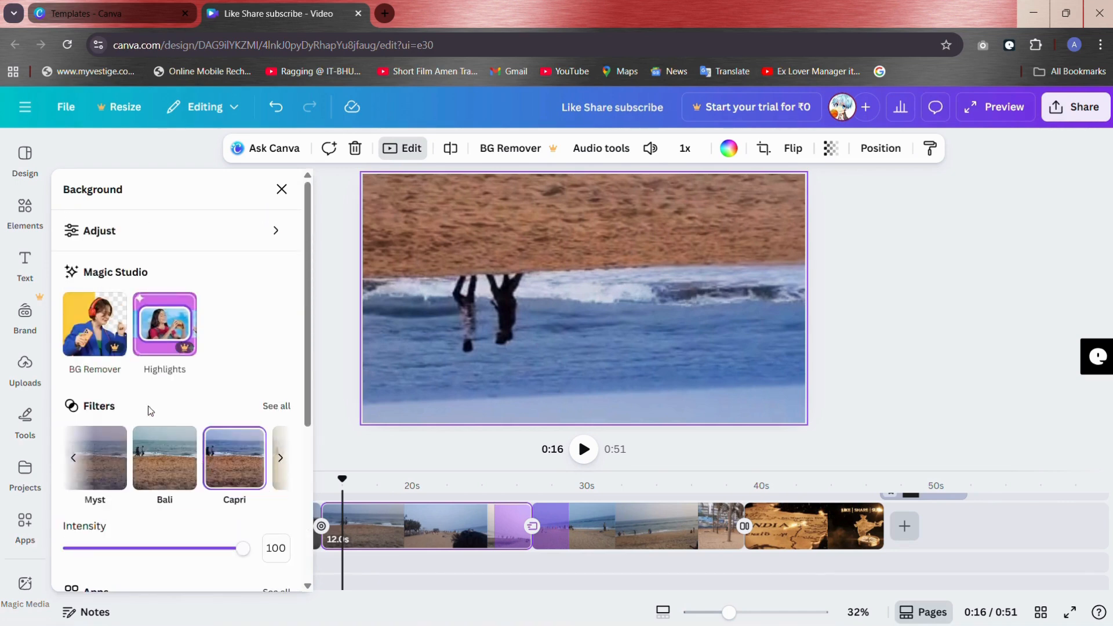
left_click(282, 190)
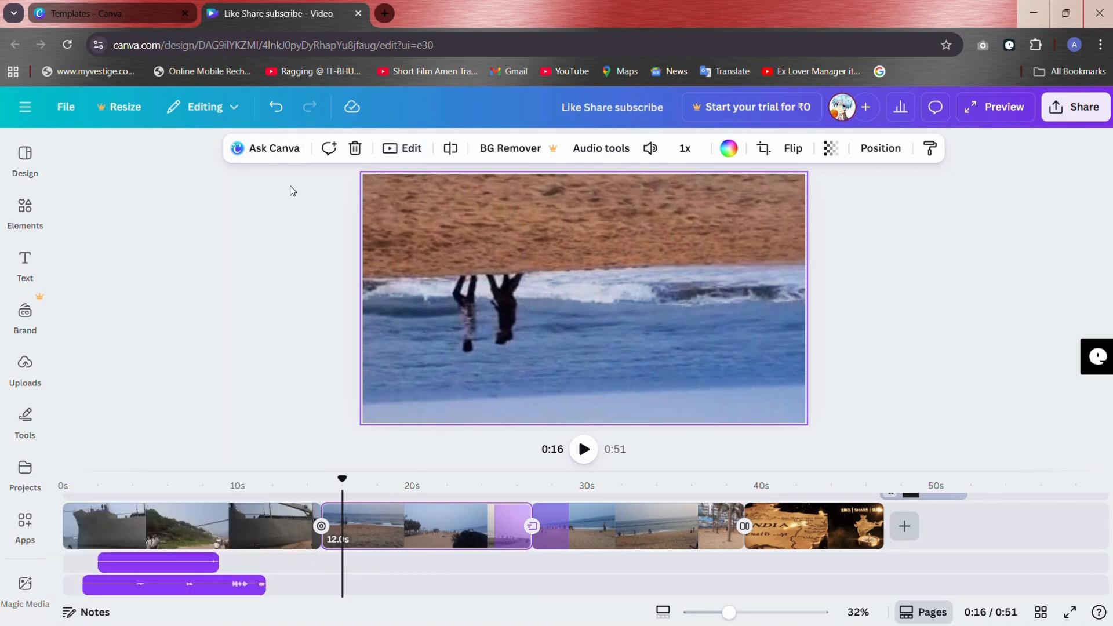
Step: View the first beach clip's edit options, audio tools and volume setting
left_click(407, 149)
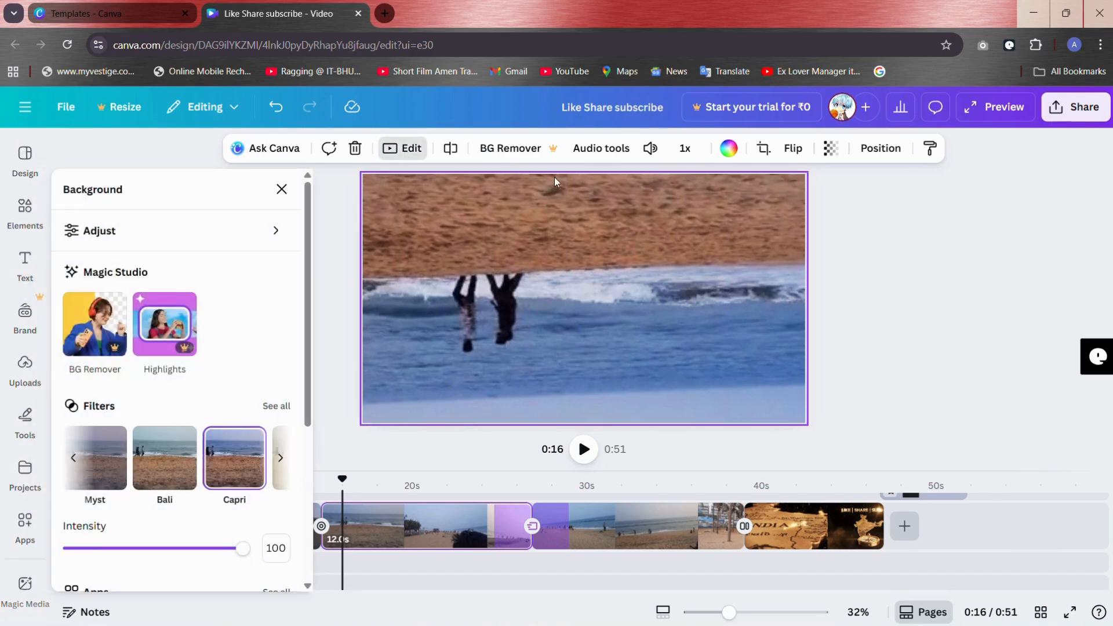
left_click(577, 148)
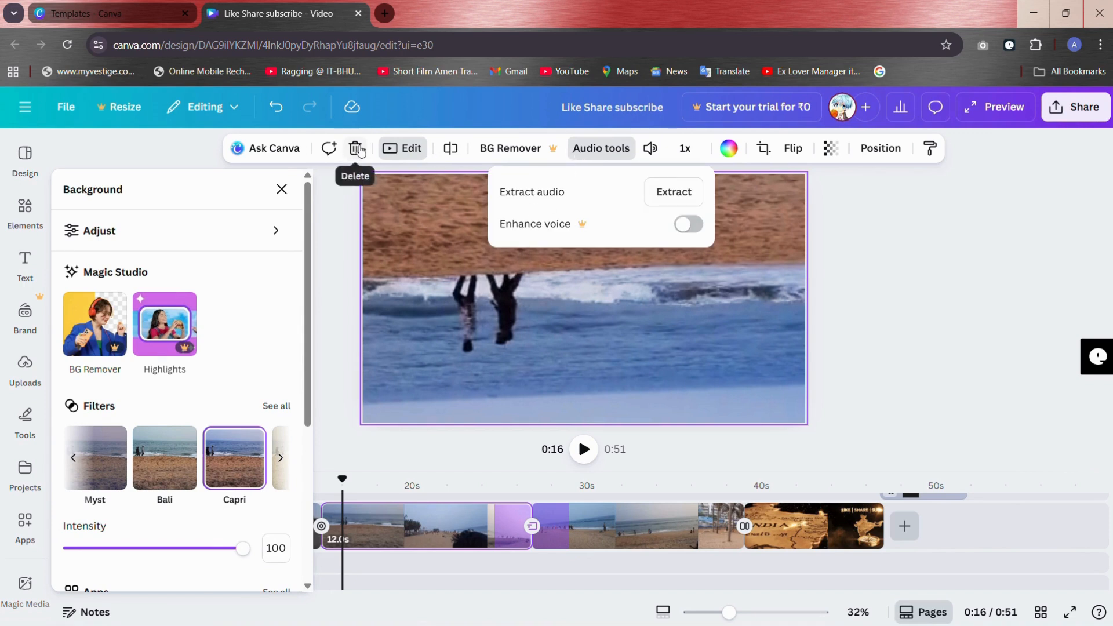
left_click(650, 151)
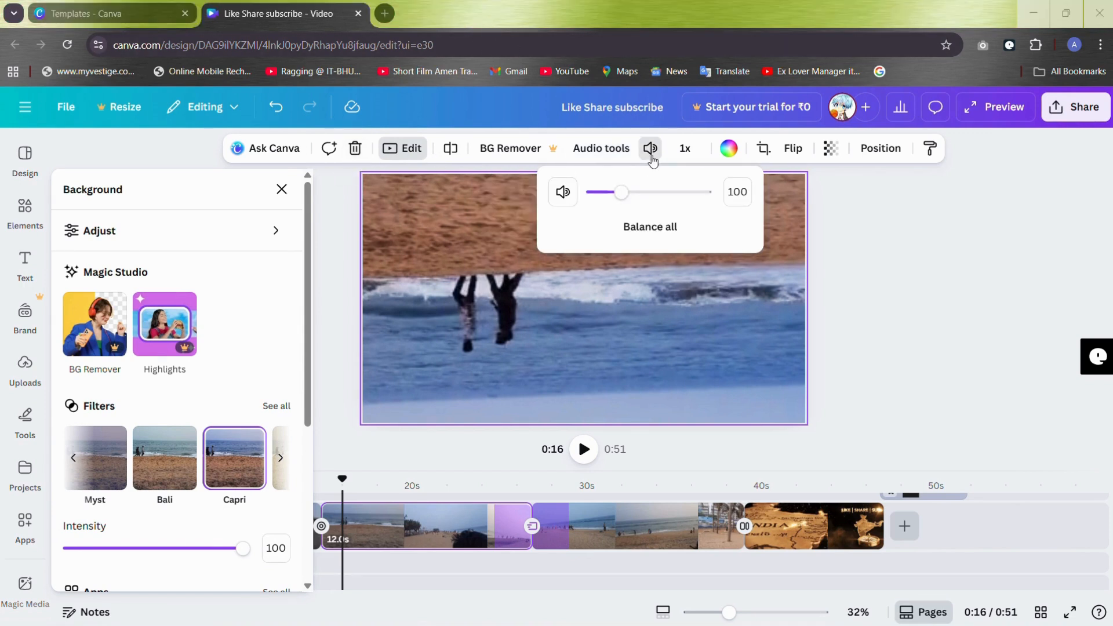
left_click(647, 150)
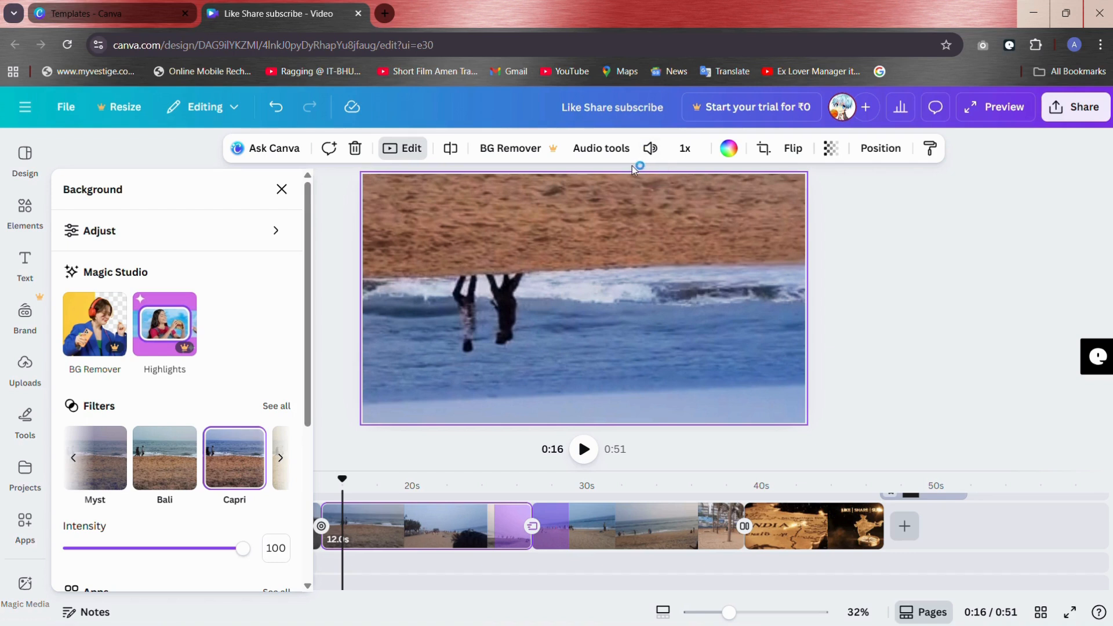
Step: Set the first beach clip's volume to 400 and reselect the clip behind the "Like share Subscribe" text
left_click(648, 150)
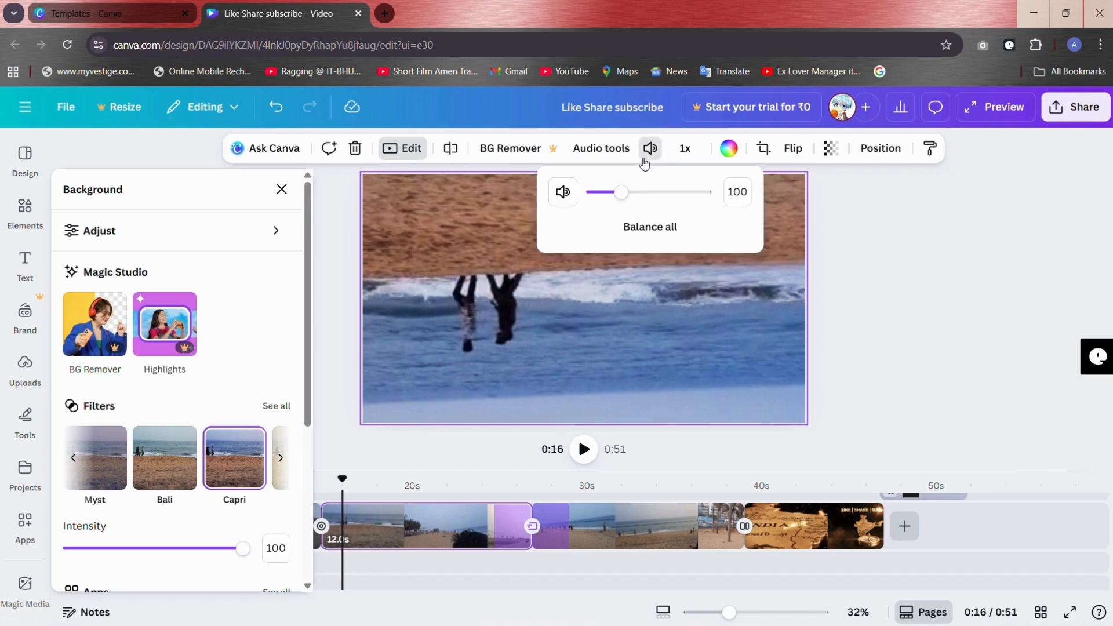
left_click(563, 192)
left_click_drag(592, 192, 727, 195)
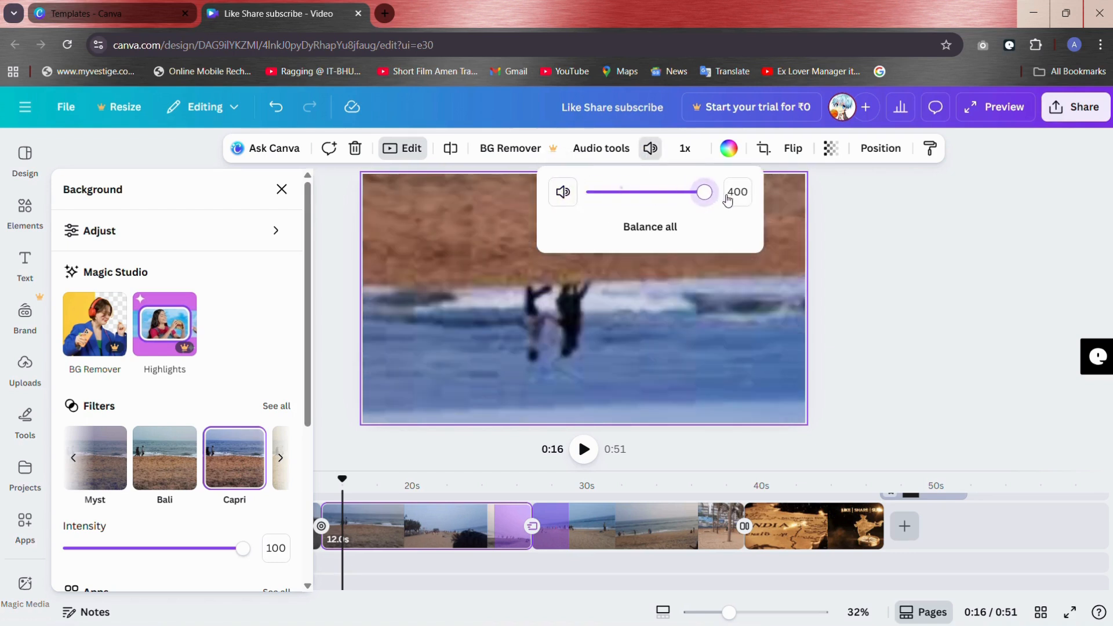
left_click(650, 152)
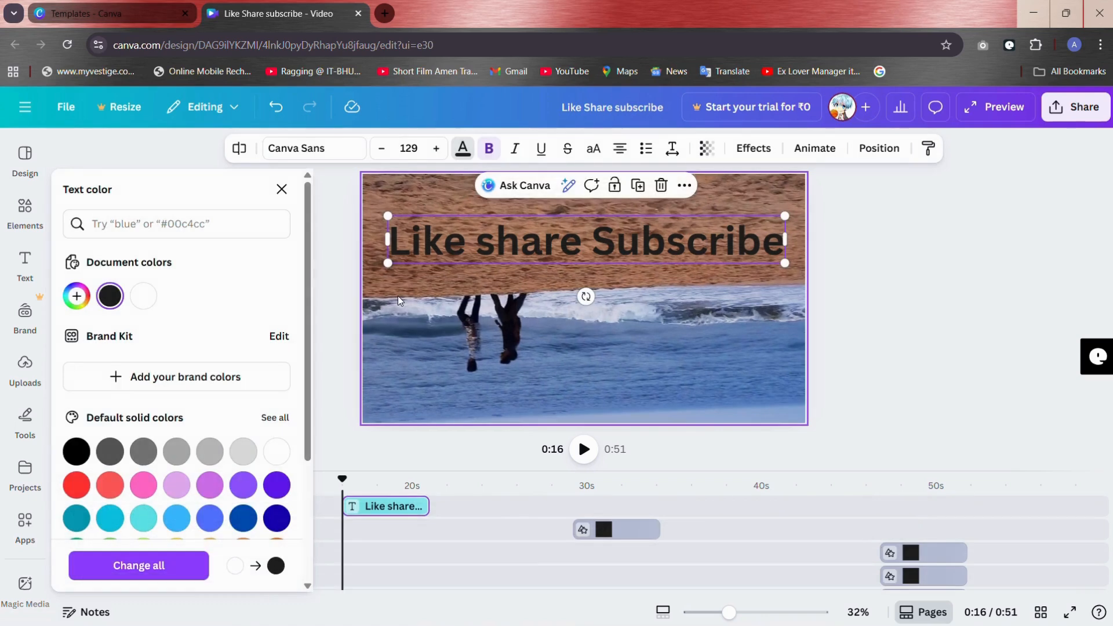
left_click(397, 295)
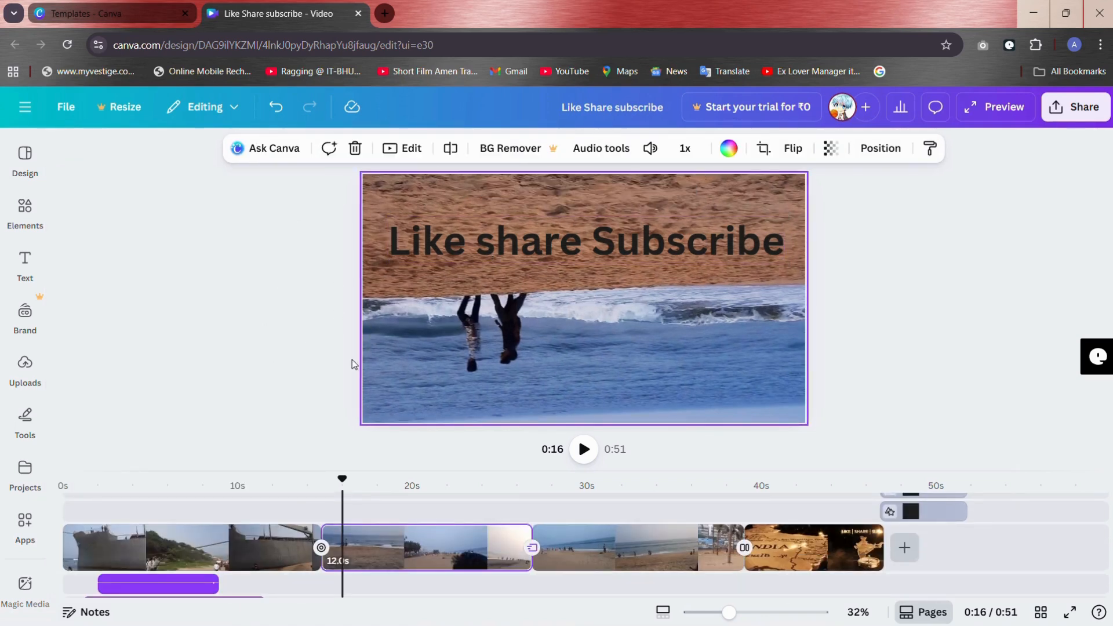